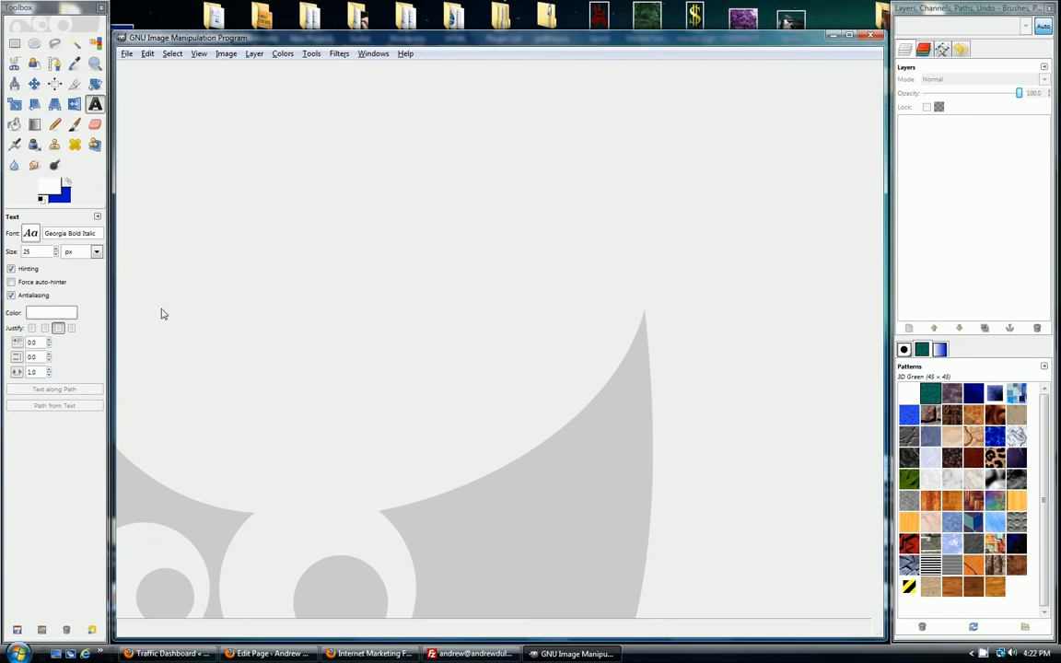
Step: Create a new 900 × 175 pixel RGB image filled with transparency
{"action": "left_click", "coordinate": [127, 54]}
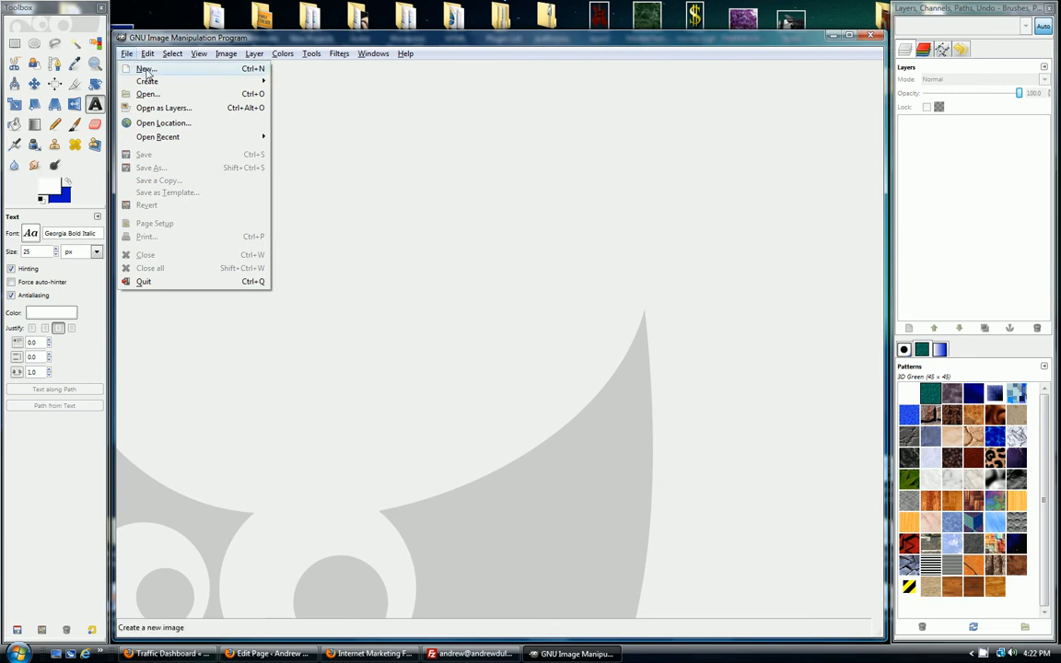
{"action": "left_click", "coordinate": [146, 69]}
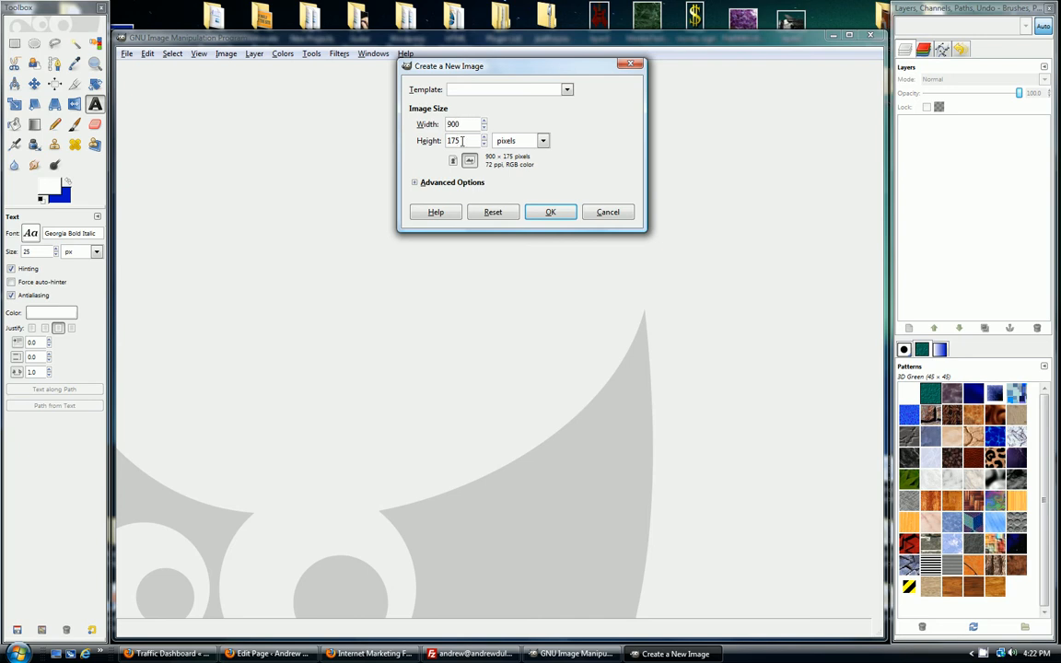
{"action": "left_click", "coordinate": [415, 184]}
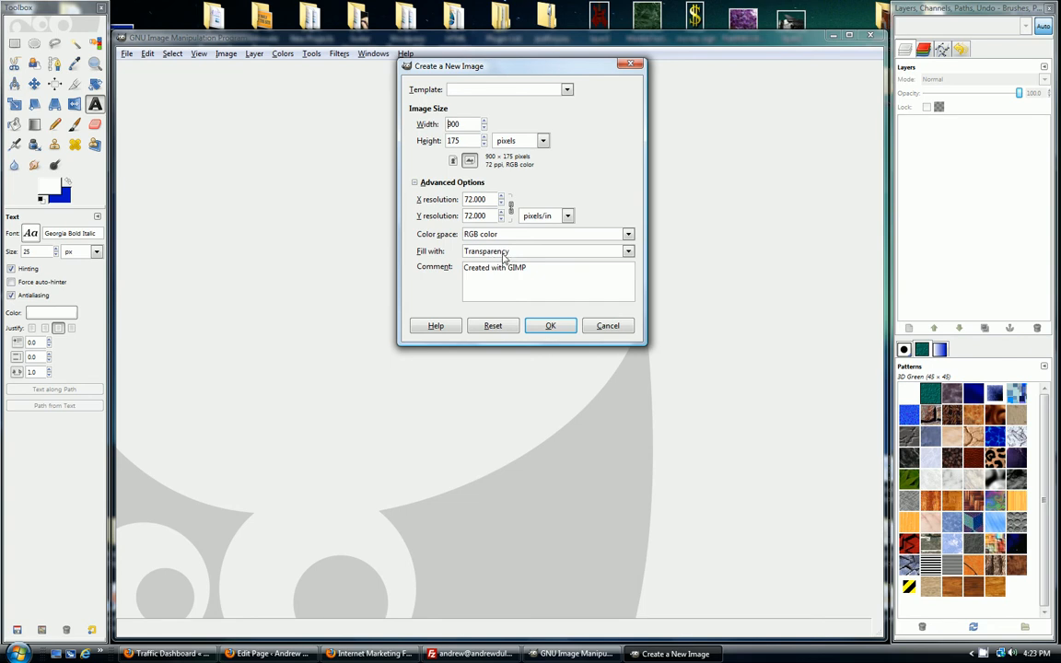
{"action": "left_click", "coordinate": [630, 251]}
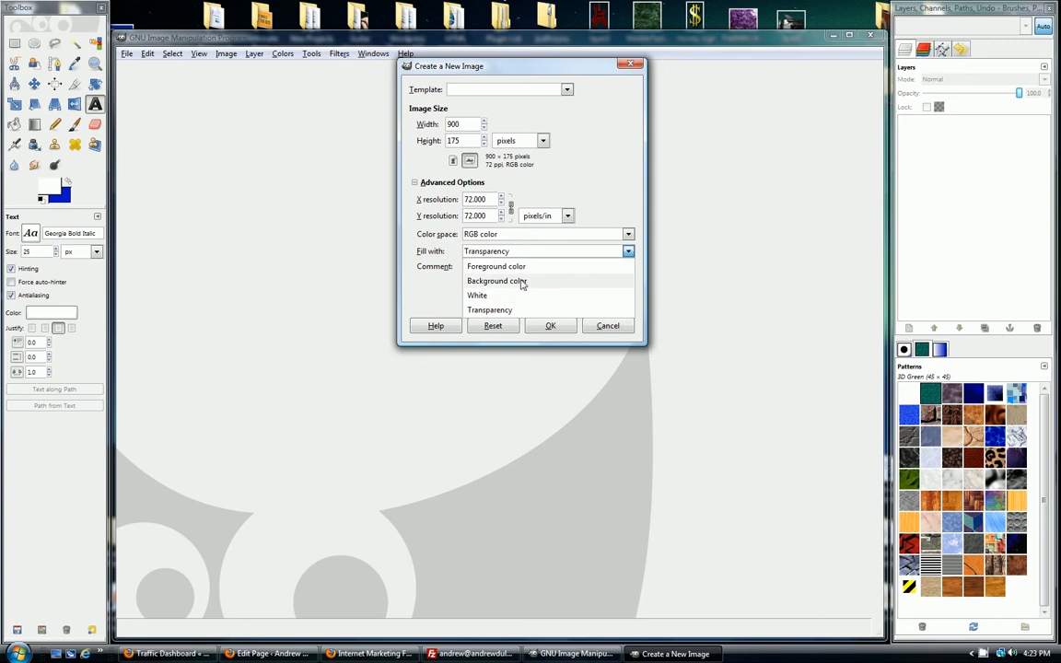
{"action": "left_click", "coordinate": [489, 311]}
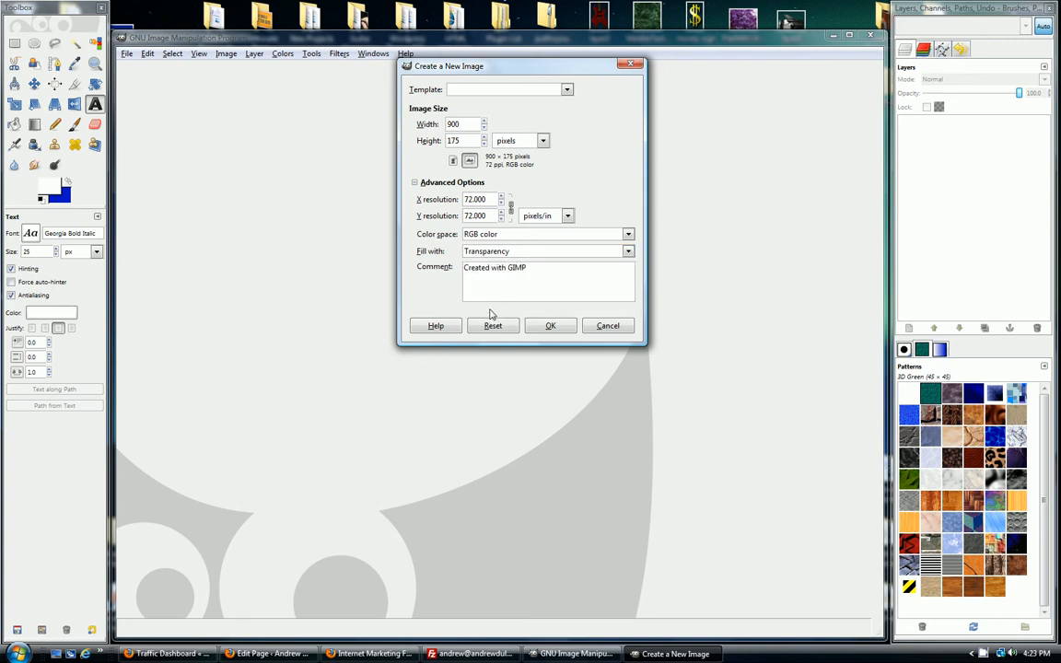
{"action": "left_click", "coordinate": [556, 328]}
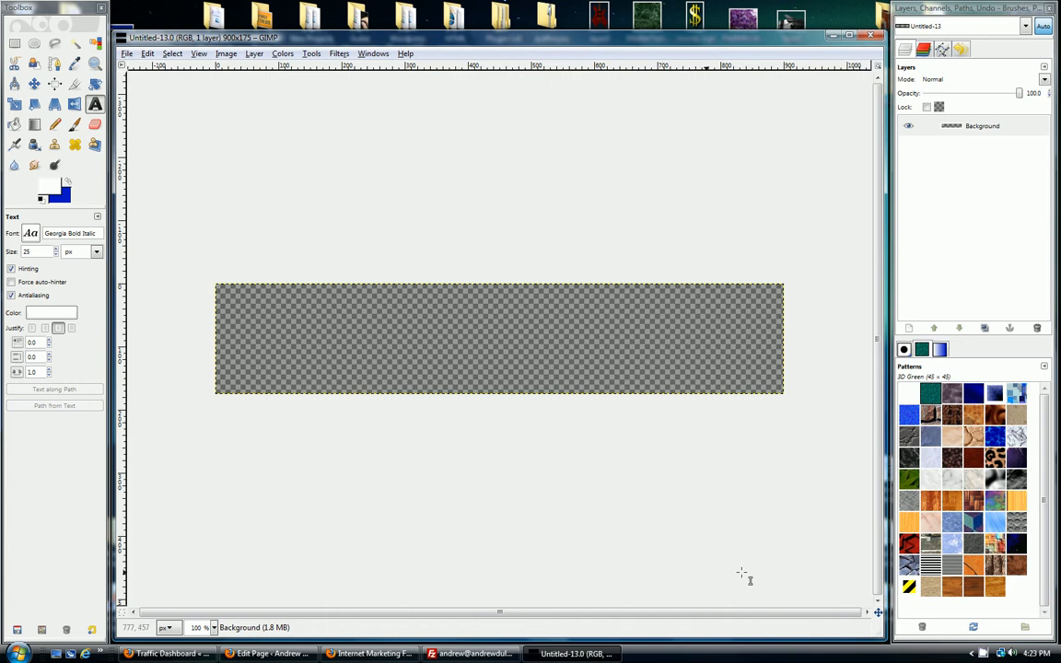
Step: For the Blend tool, set the foreground color to light gray and the background color to dark gray 5d5d5d
{"action": "left_click", "coordinate": [53, 188]}
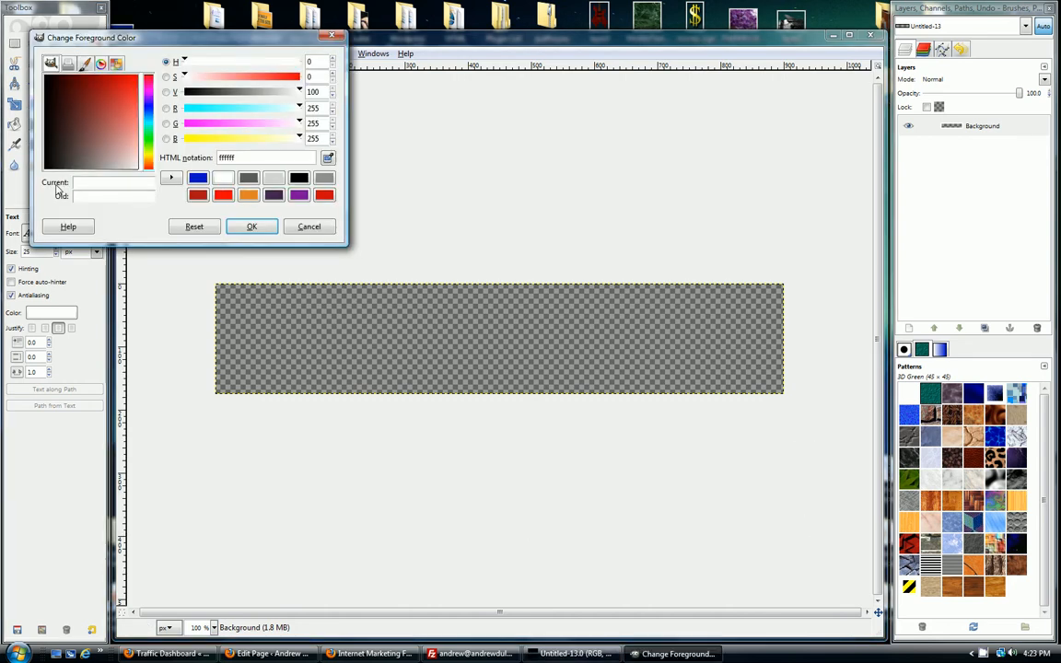
{"action": "left_click", "coordinate": [308, 227]}
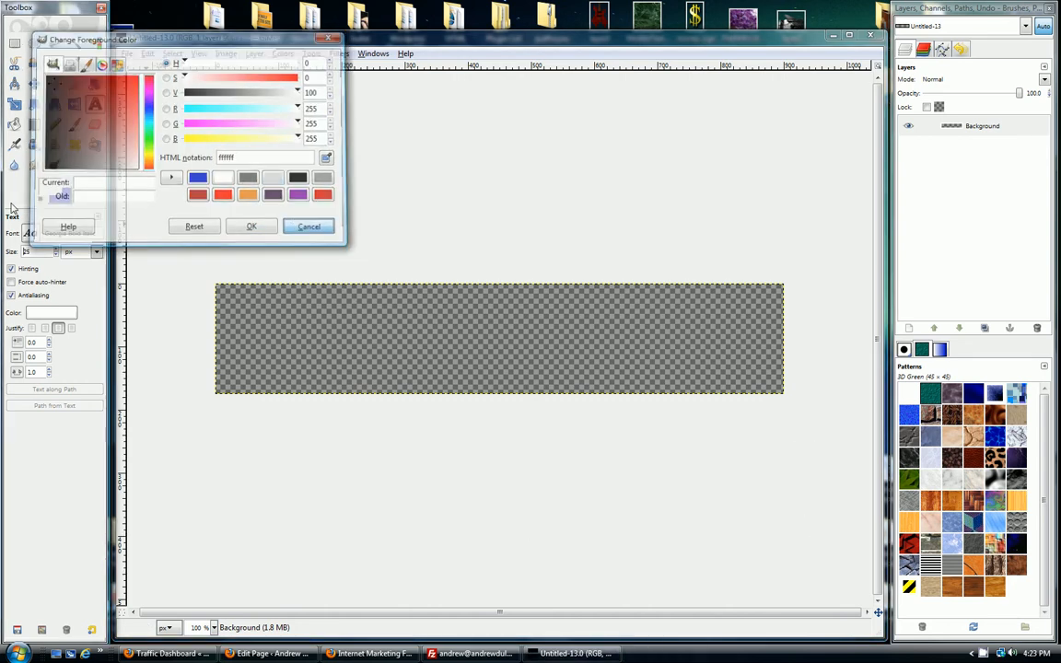
{"action": "left_click", "coordinate": [36, 124]}
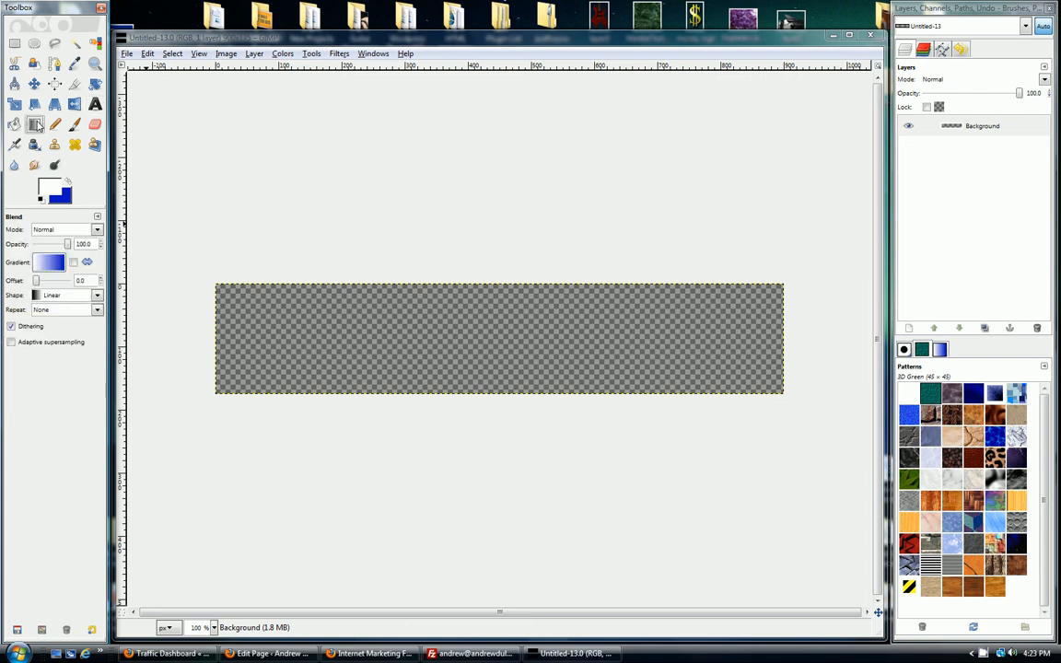
{"action": "left_click", "coordinate": [51, 188]}
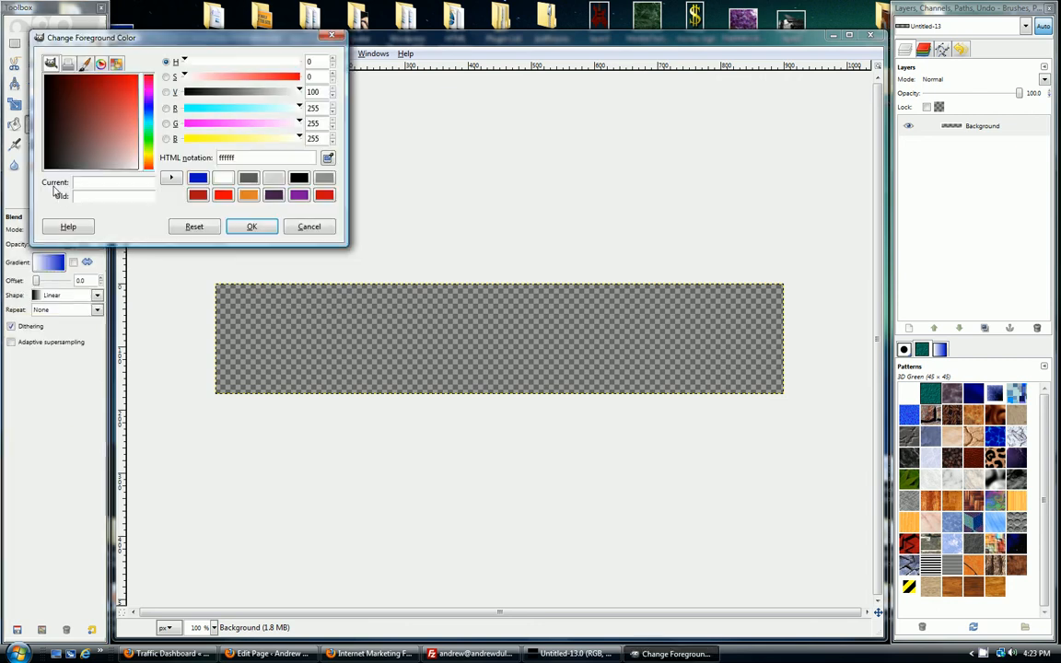
{"action": "left_click", "coordinate": [274, 178]}
{"action": "left_click", "coordinate": [258, 228]}
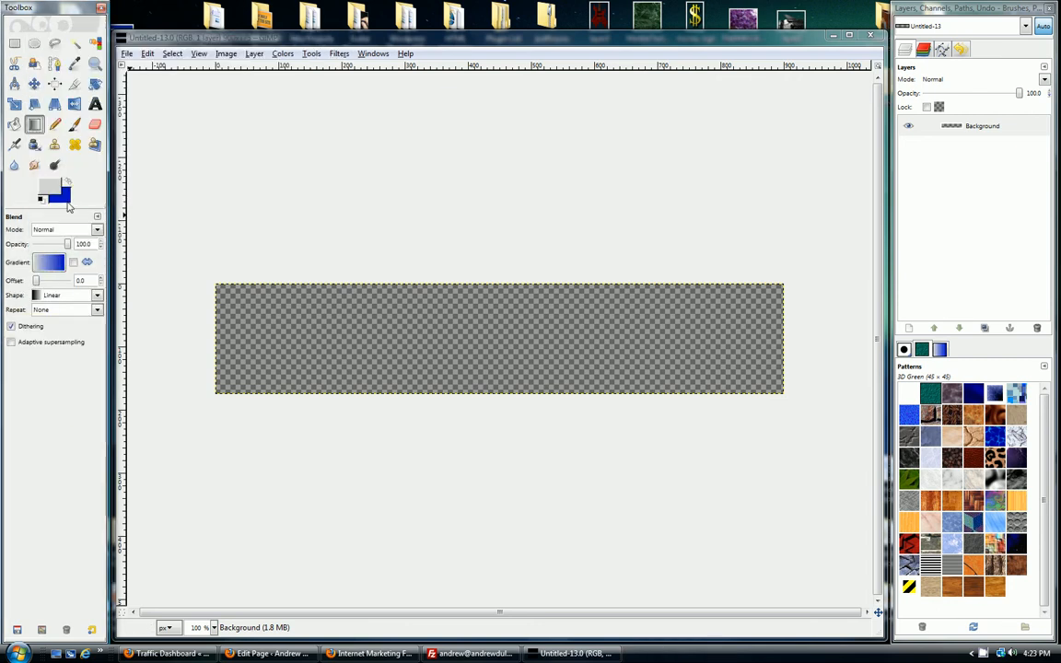
{"action": "left_click", "coordinate": [65, 192]}
{"action": "left_click", "coordinate": [273, 178]}
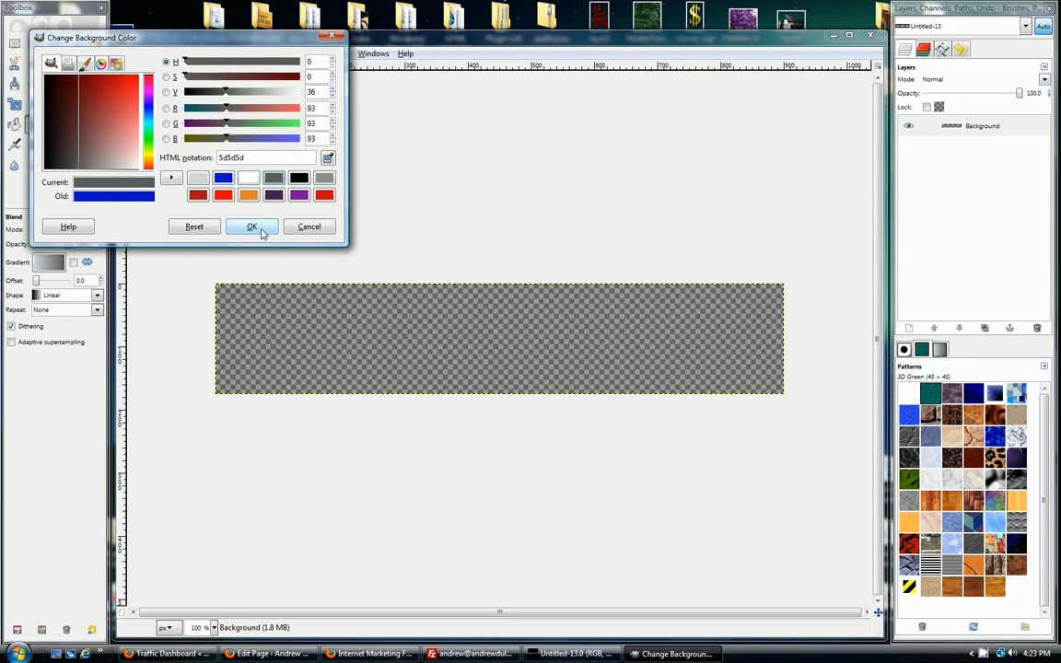
{"action": "left_click", "coordinate": [251, 226]}
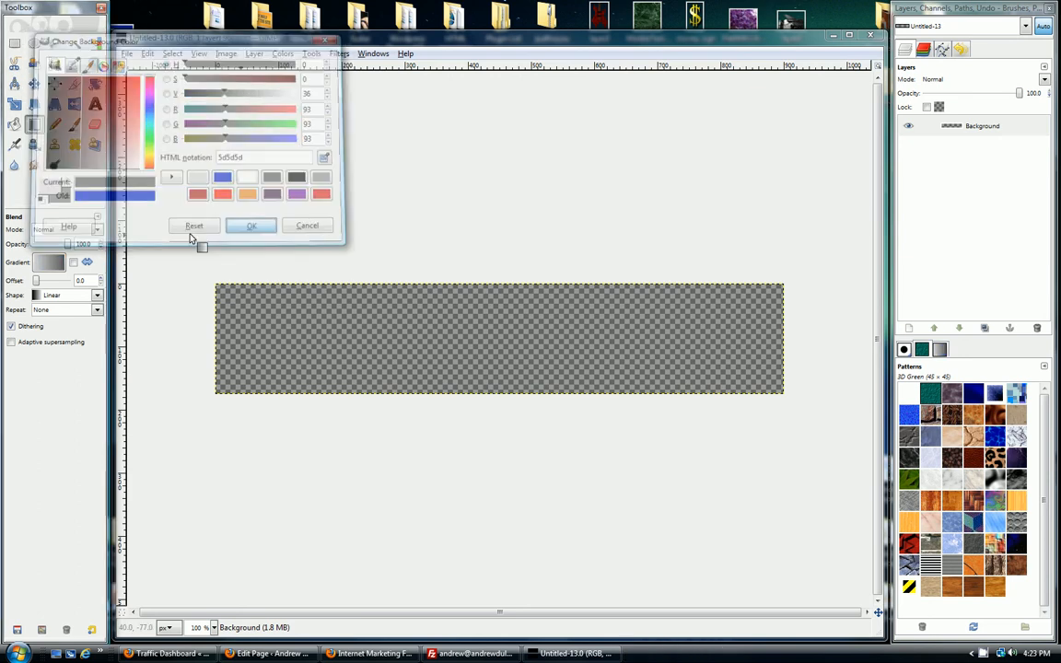
Step: Fill the Background layer with a linear light-to-dark gray gradient running from its upper-left corner to its lower-right corner
{"action": "left_click", "coordinate": [86, 264]}
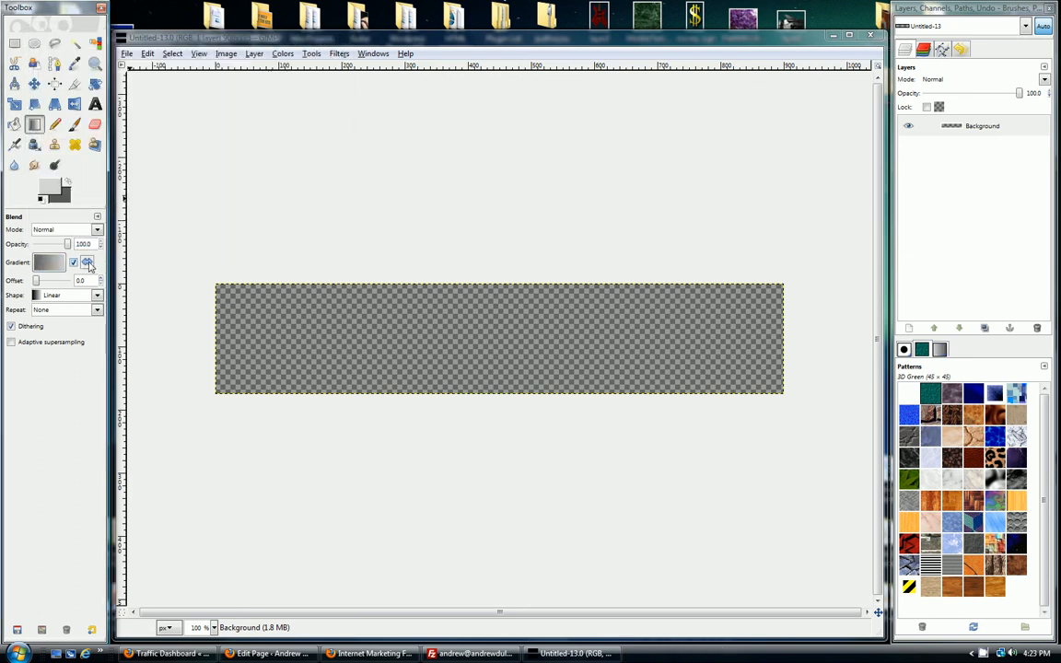
{"action": "left_click", "coordinate": [87, 264]}
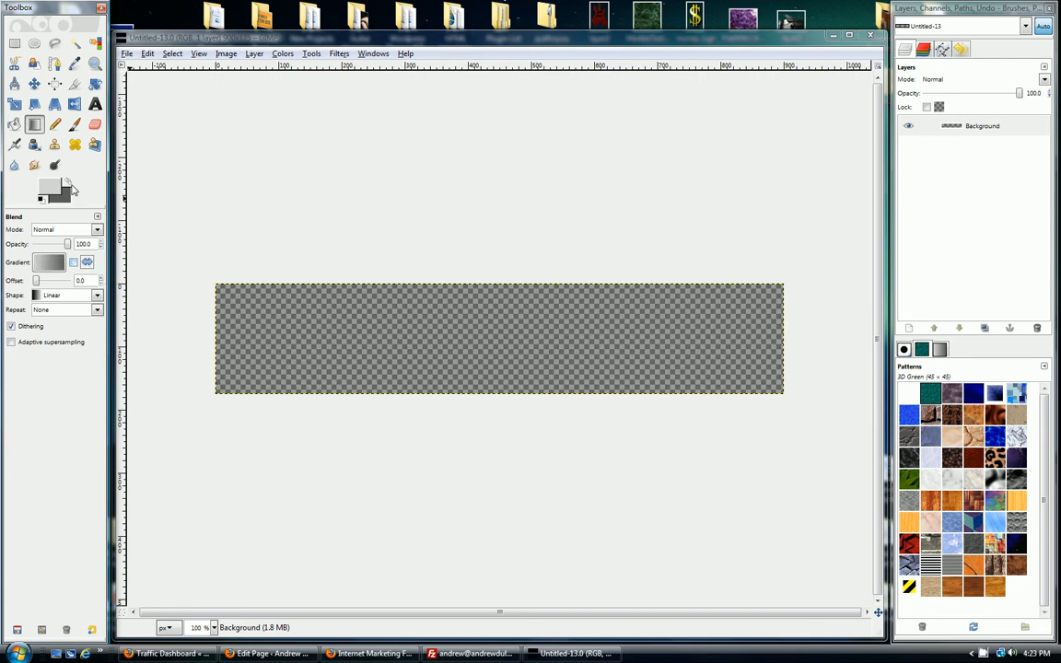
{"action": "left_click", "coordinate": [69, 183]}
{"action": "left_click", "coordinate": [69, 185]}
{"action": "left_click_drag", "start_coordinate": [219, 287], "coordinate": [784, 396]}
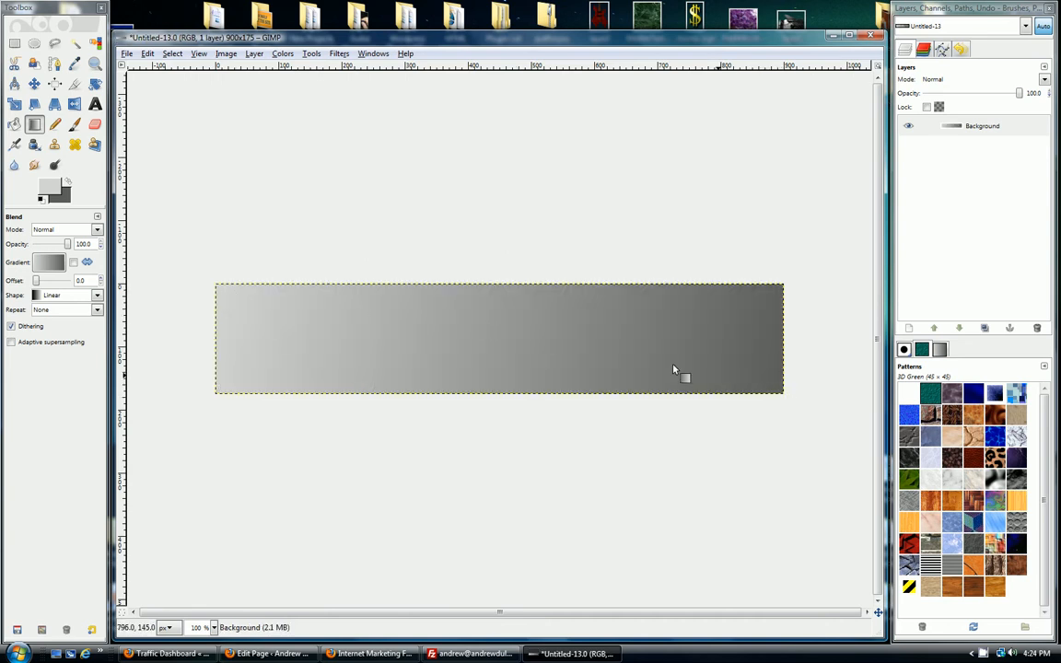
Step: Add a transparent 900 × 175 pixel layer above the gradient and fill it with the 3D Green pattern
{"action": "left_click", "coordinate": [910, 330]}
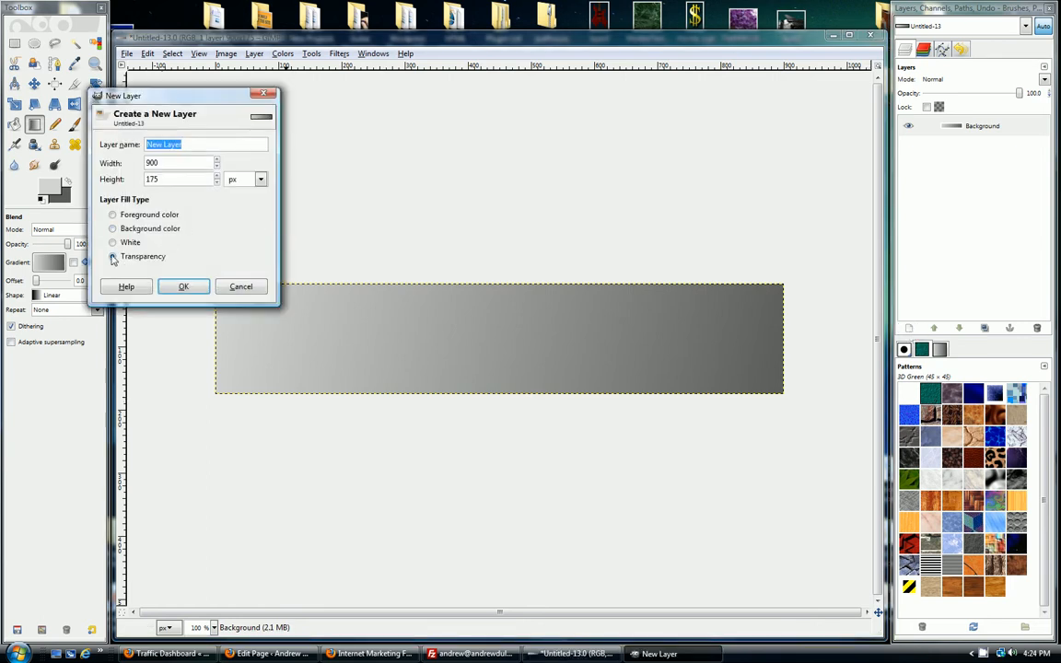
{"action": "left_click", "coordinate": [184, 288]}
{"action": "left_click", "coordinate": [1013, 123]}
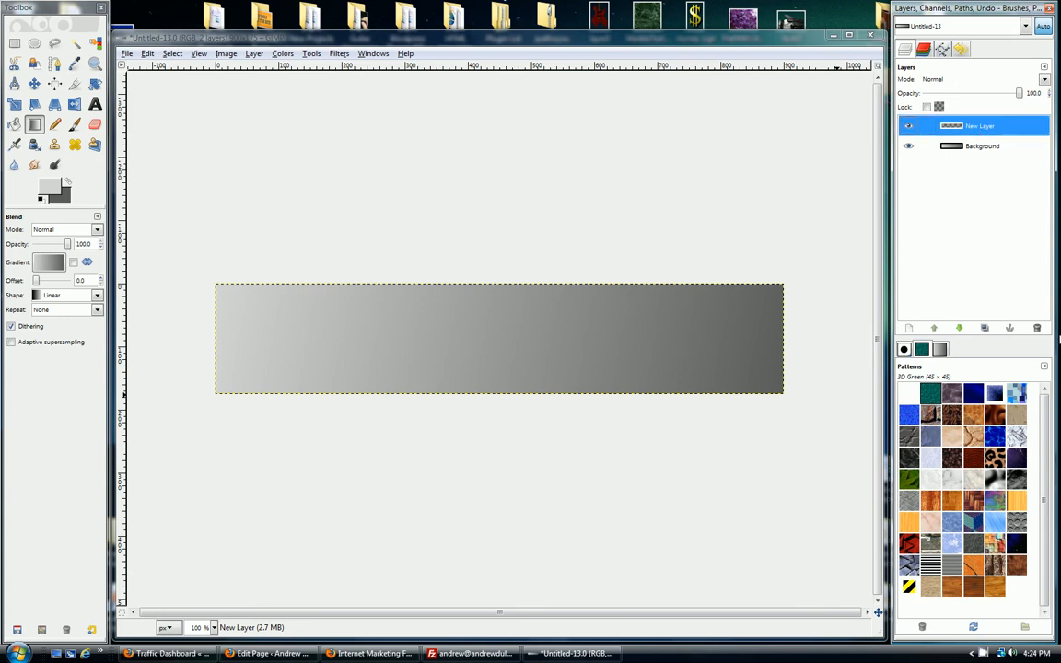
{"action": "left_click_drag", "start_coordinate": [934, 395], "coordinate": [599, 327]}
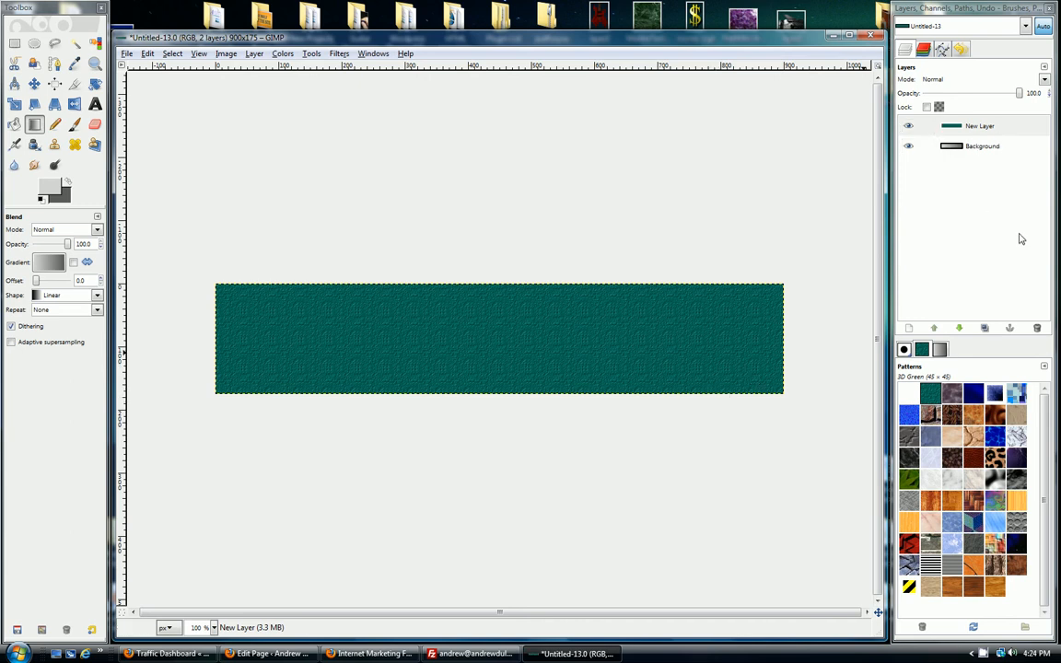
Step: Lower the green pattern layer beneath the Background layer and raise it back above the gradient
{"action": "left_click", "coordinate": [976, 149]}
{"action": "left_click", "coordinate": [980, 128]}
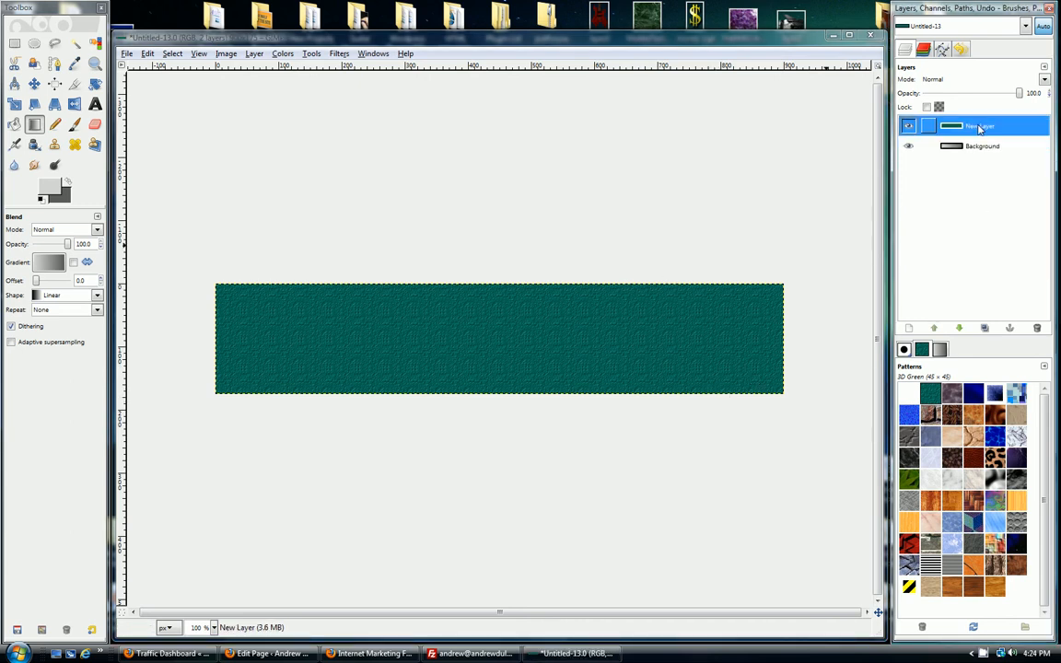
{"action": "left_click", "coordinate": [959, 328]}
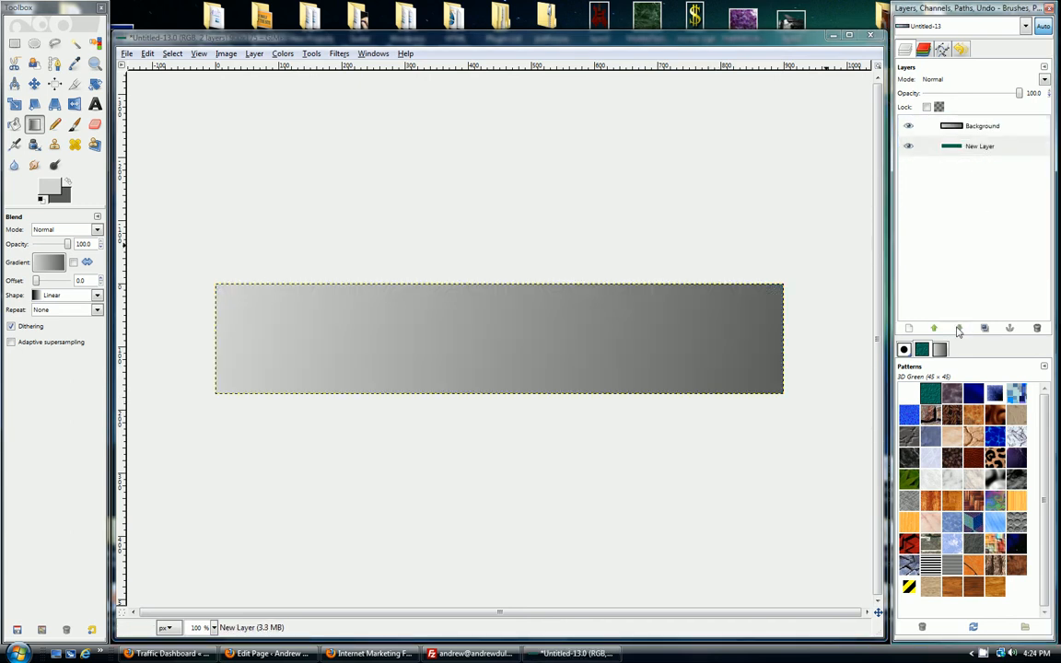
{"action": "left_click", "coordinate": [935, 328]}
{"action": "left_click", "coordinate": [959, 328]}
{"action": "left_click", "coordinate": [934, 328]}
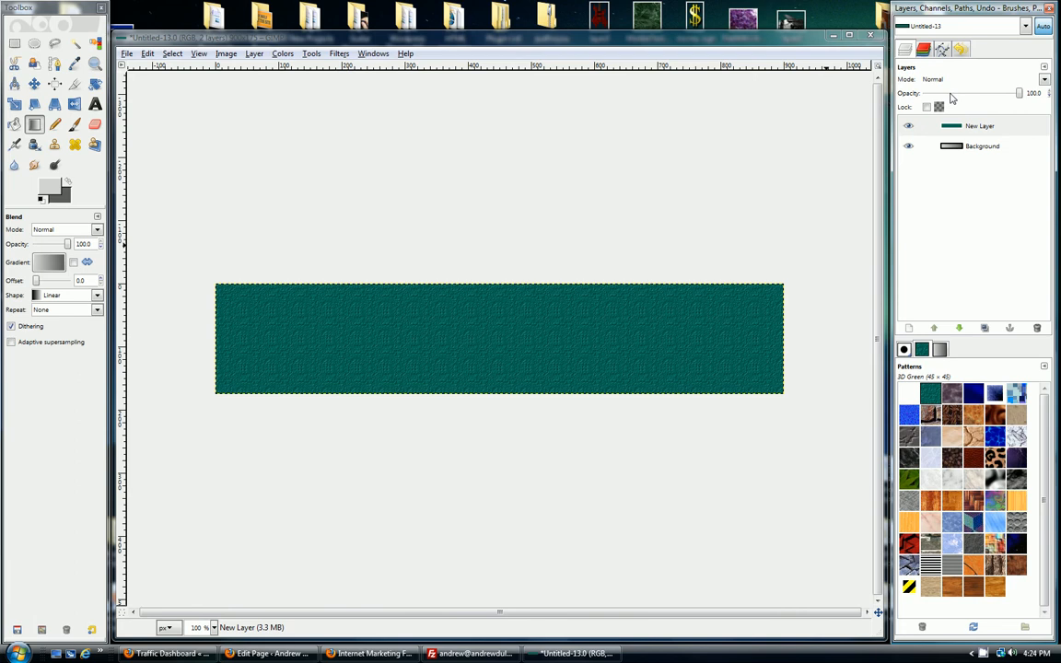
Step: Set the green pattern layer's opacity to 40 so that it blends with the gradient beneath
{"action": "left_click_drag", "start_coordinate": [953, 95], "coordinate": [946, 99]}
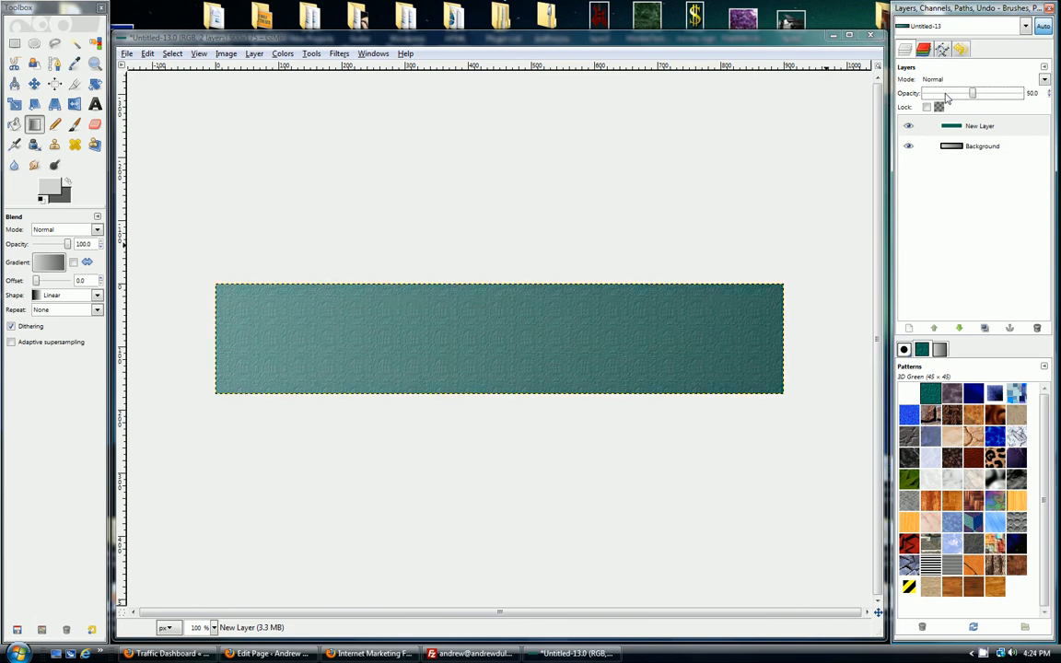
{"action": "scroll", "coordinate": [947, 99], "scroll_direction": "down", "scroll_amount": 1}
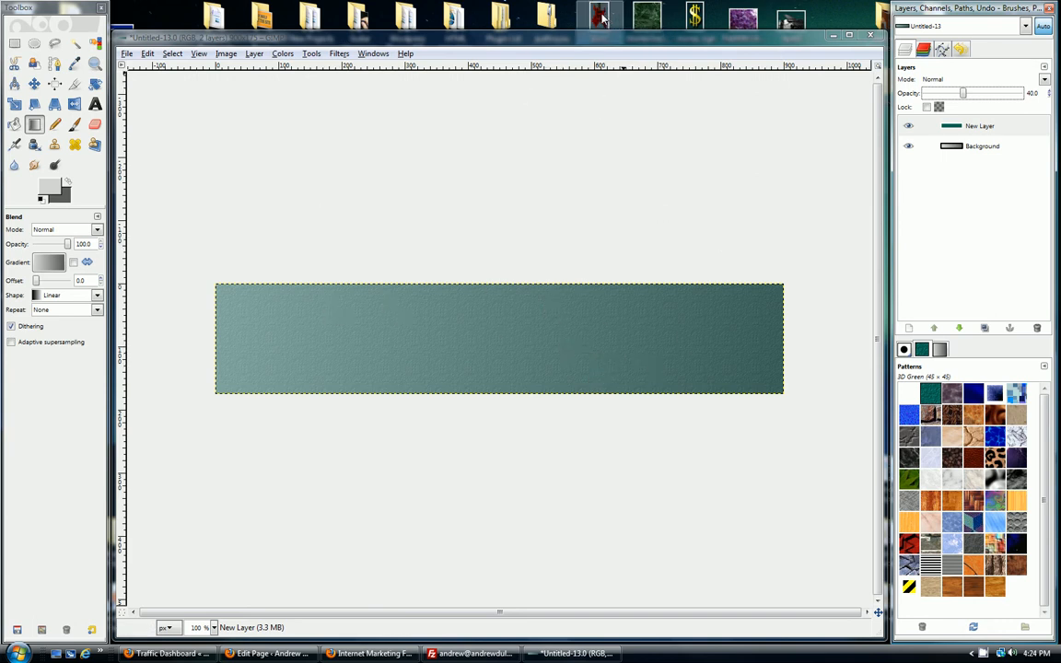
Step: Add the red guitar image layer3.png as a new layer and scale it to 175 pixels high, keeping its aspect ratio
{"action": "left_click_drag", "start_coordinate": [630, 324], "coordinate": [617, 331]}
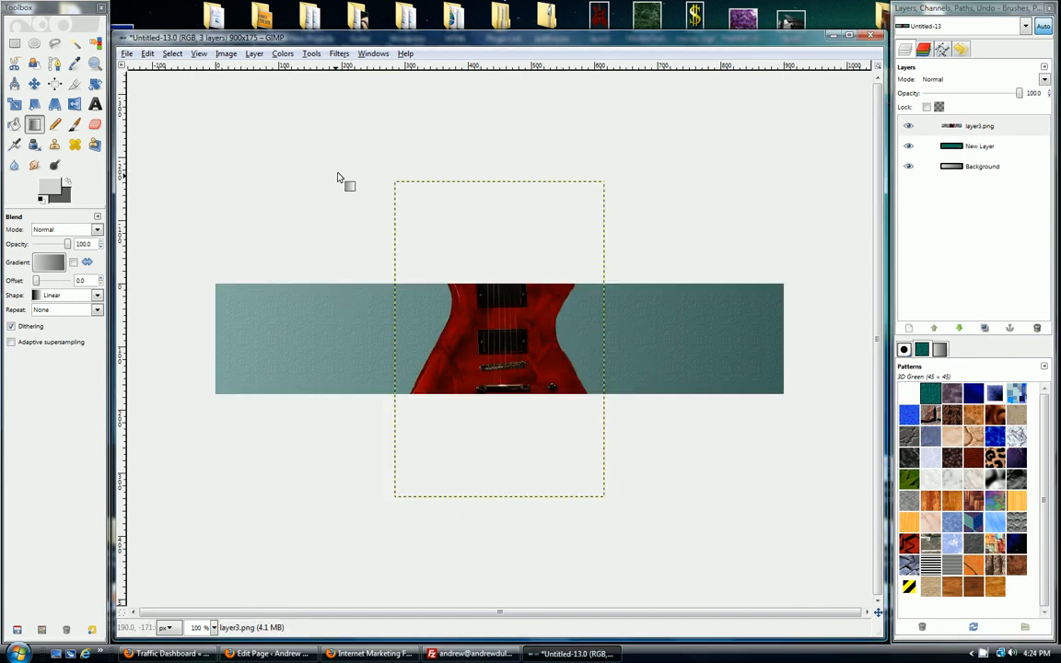
{"action": "left_click", "coordinate": [14, 105]}
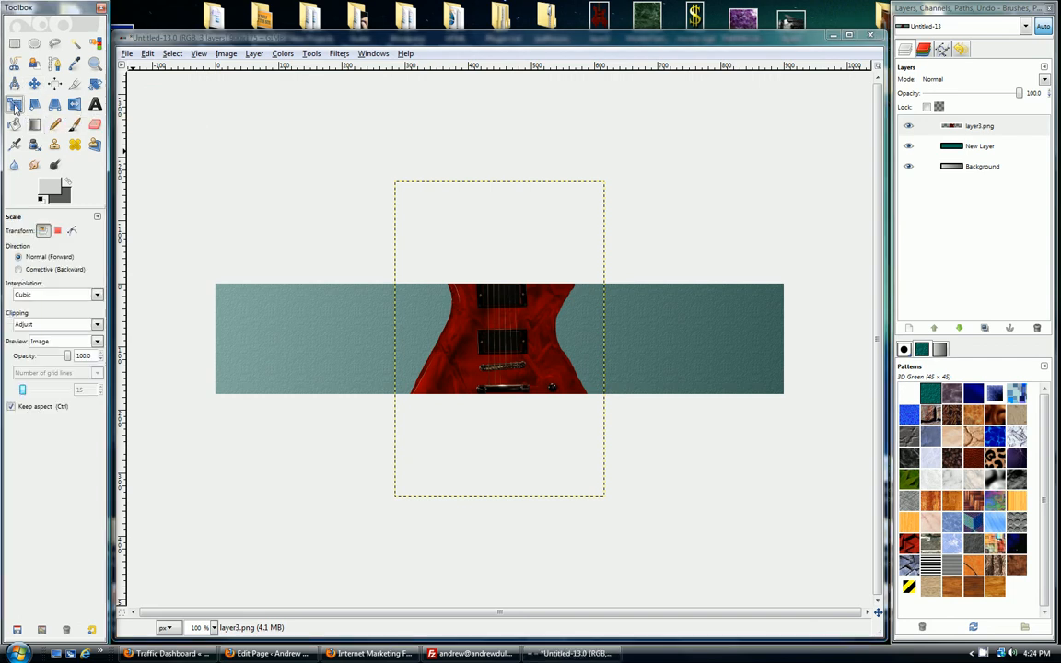
{"action": "left_click", "coordinate": [507, 355]}
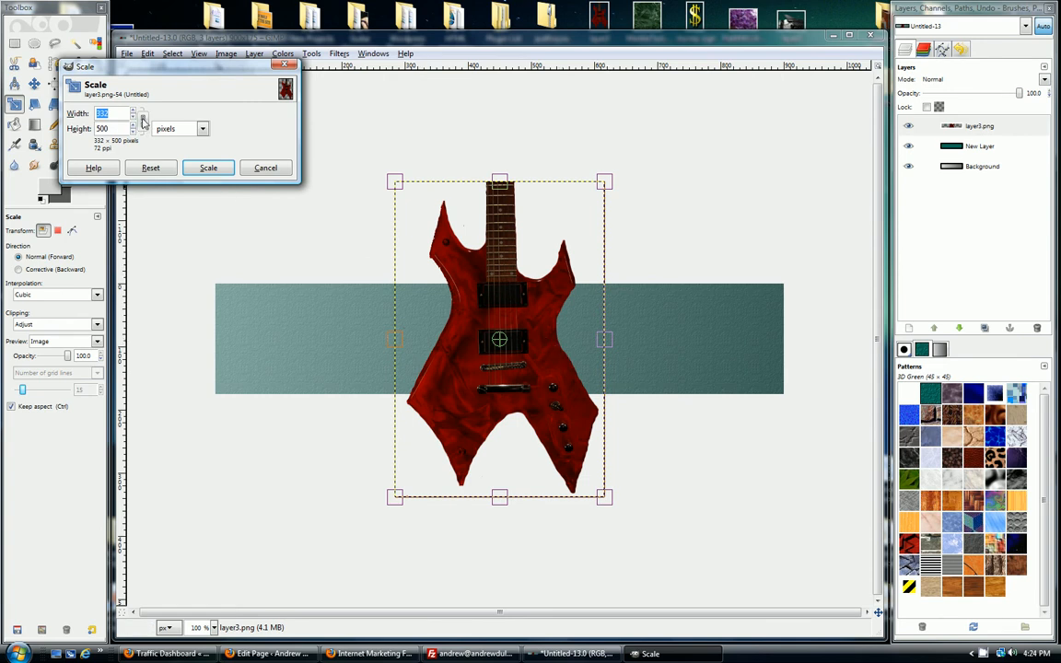
{"action": "left_click", "coordinate": [133, 132]}
{"action": "left_click", "coordinate": [133, 132]}
{"action": "left_click", "coordinate": [133, 131]}
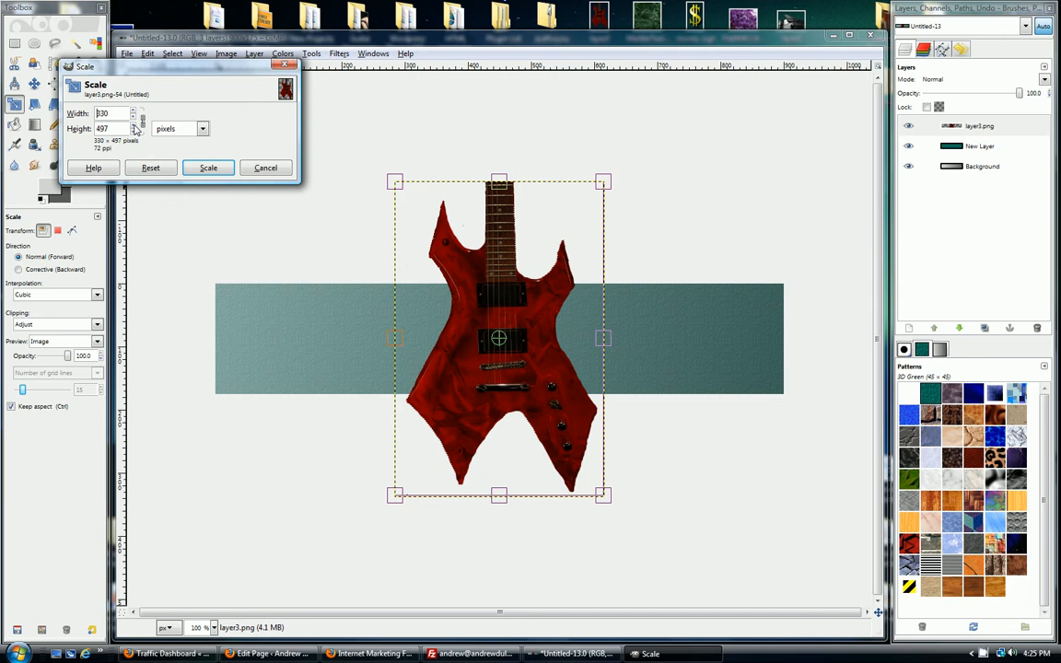
{"action": "left_click", "coordinate": [134, 132]}
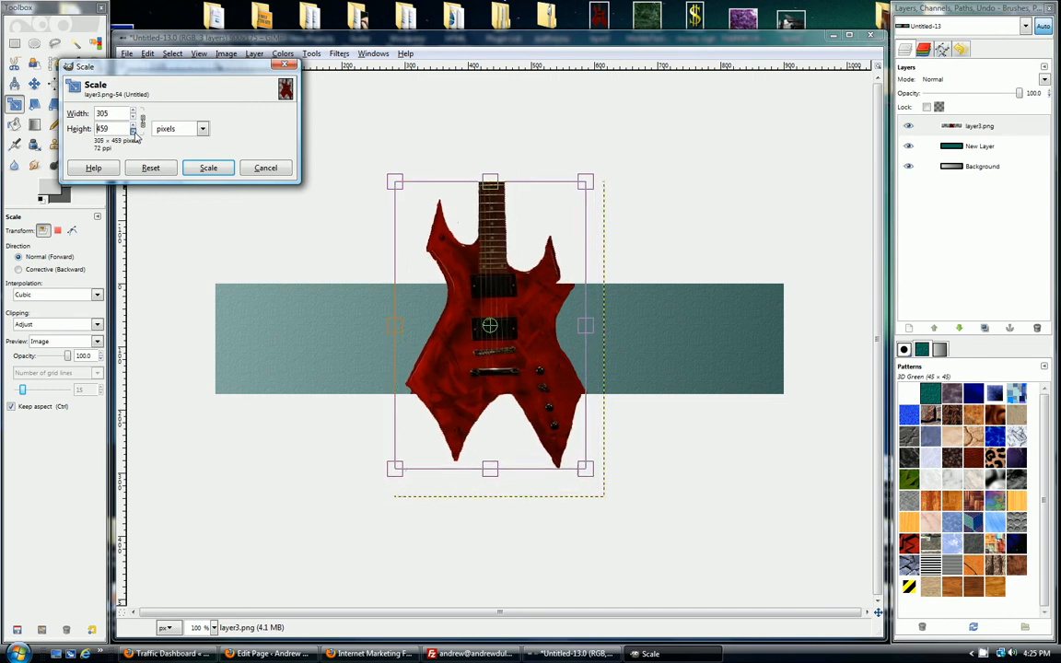
{"action": "left_click_drag", "start_coordinate": [133, 132], "coordinate": [133, 132]}
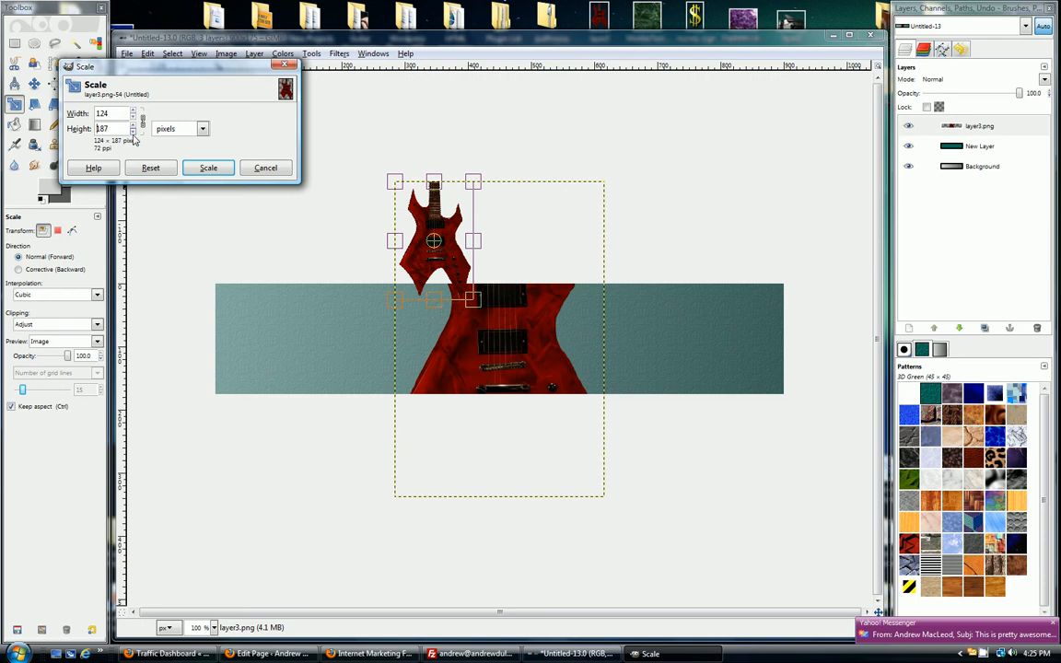
{"action": "left_click_drag", "start_coordinate": [135, 137], "coordinate": [136, 128]}
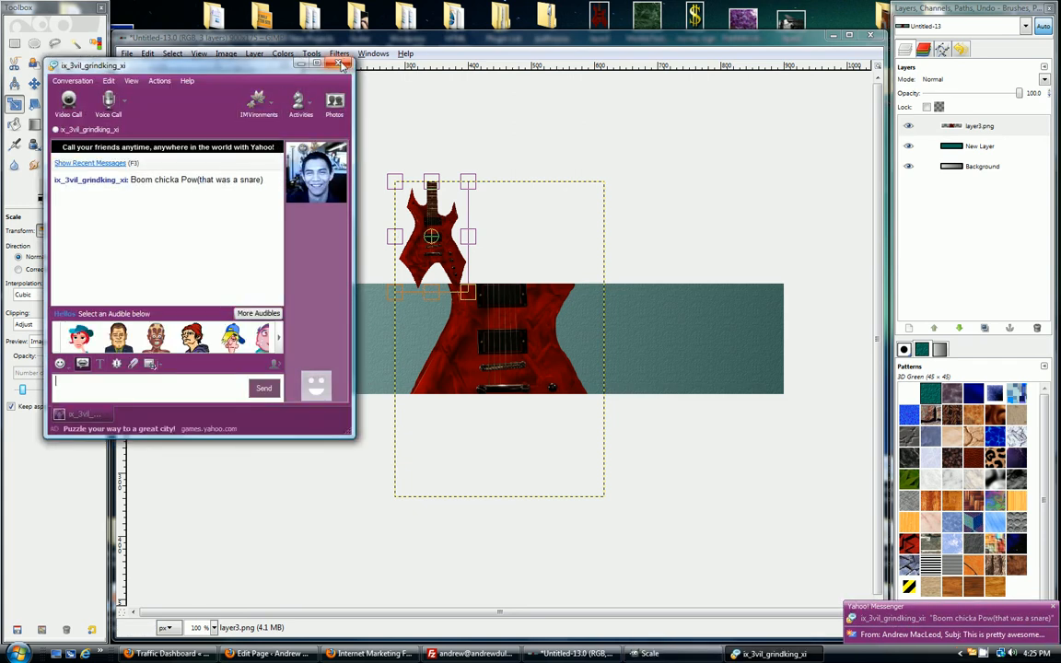
{"action": "left_click", "coordinate": [343, 66]}
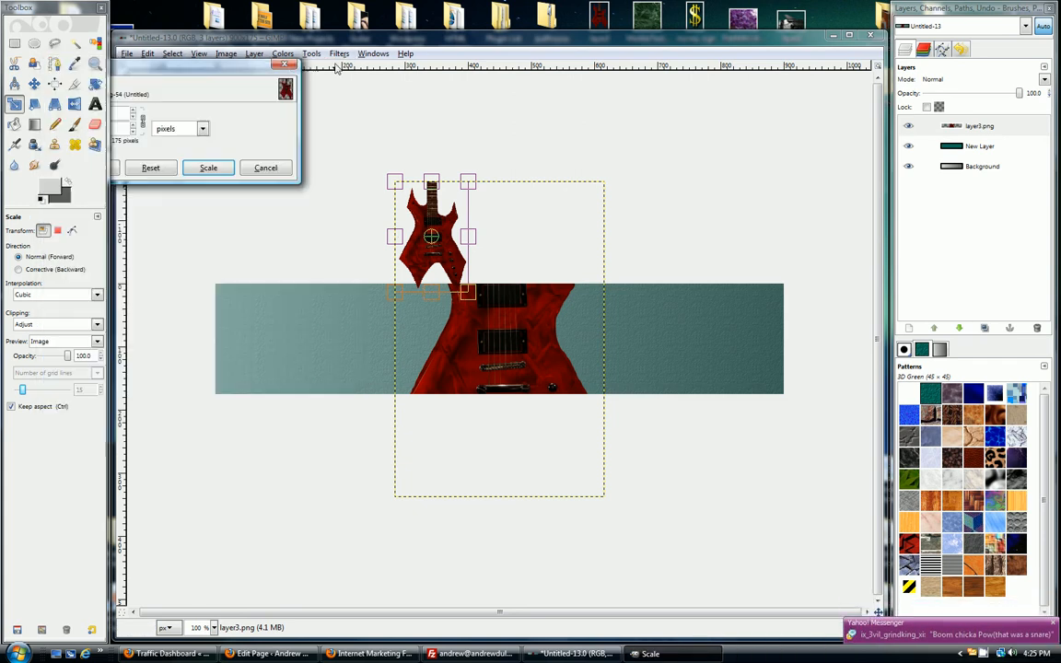
{"action": "left_click", "coordinate": [208, 167]}
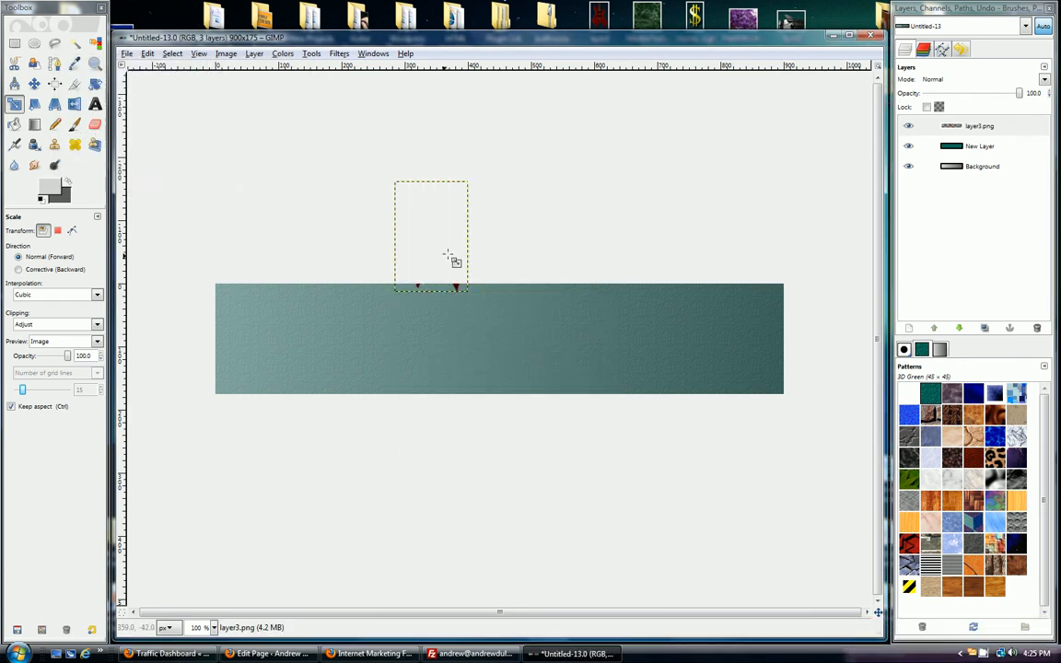
{"action": "left_click", "coordinate": [436, 235]}
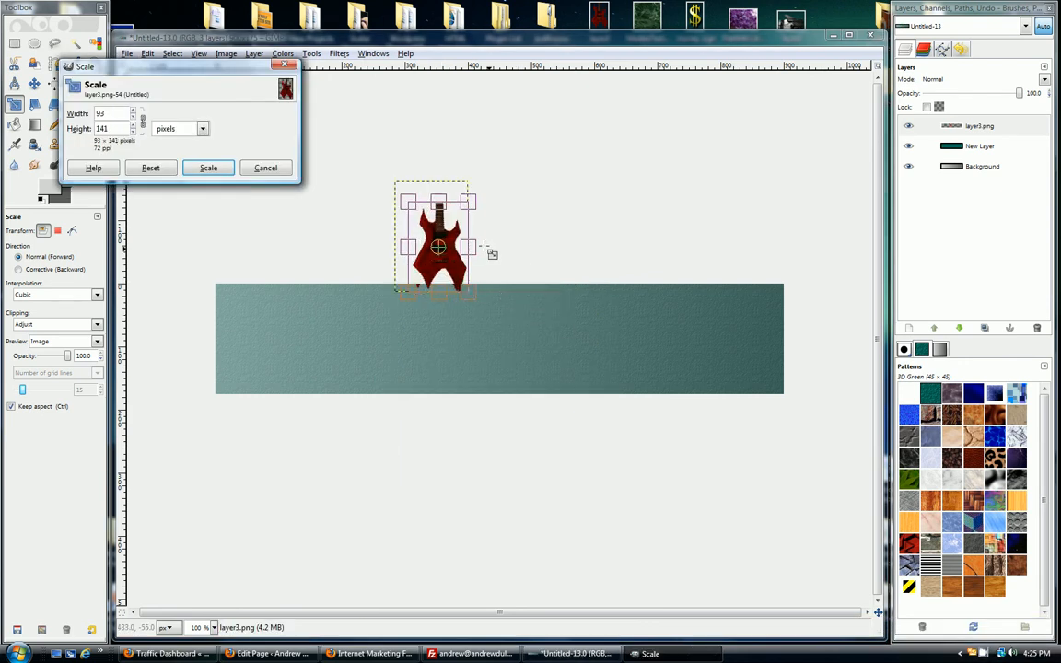
{"action": "left_click_drag", "start_coordinate": [446, 233], "coordinate": [337, 166]}
{"action": "left_click", "coordinate": [208, 167]}
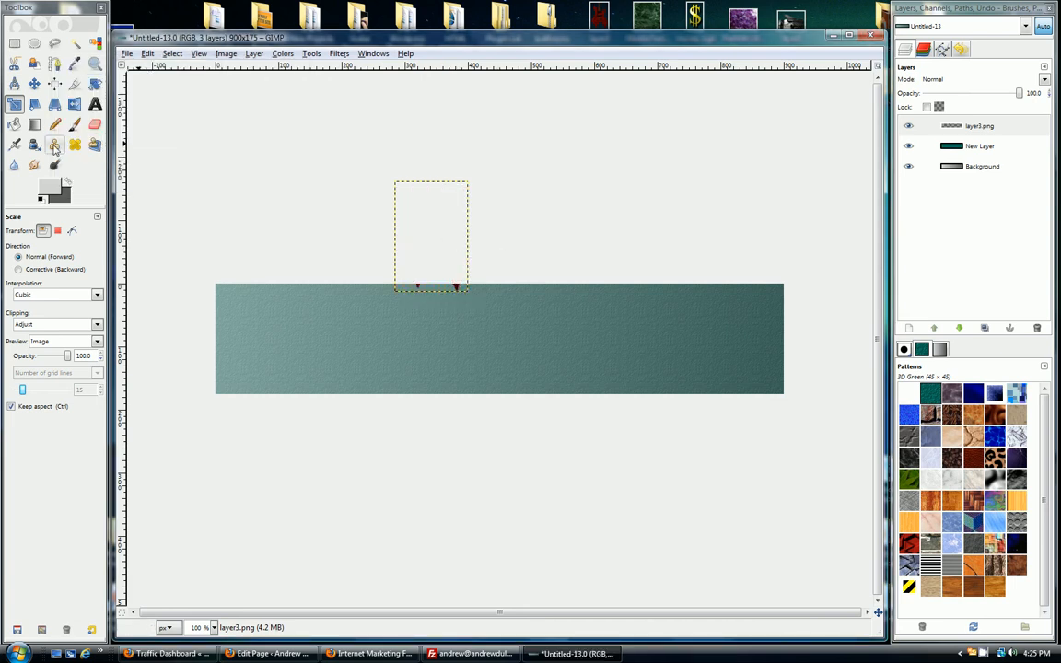
Step: Move the guitar layer into the banner, flush with its right end and spanning its full height
{"action": "left_click", "coordinate": [34, 84]}
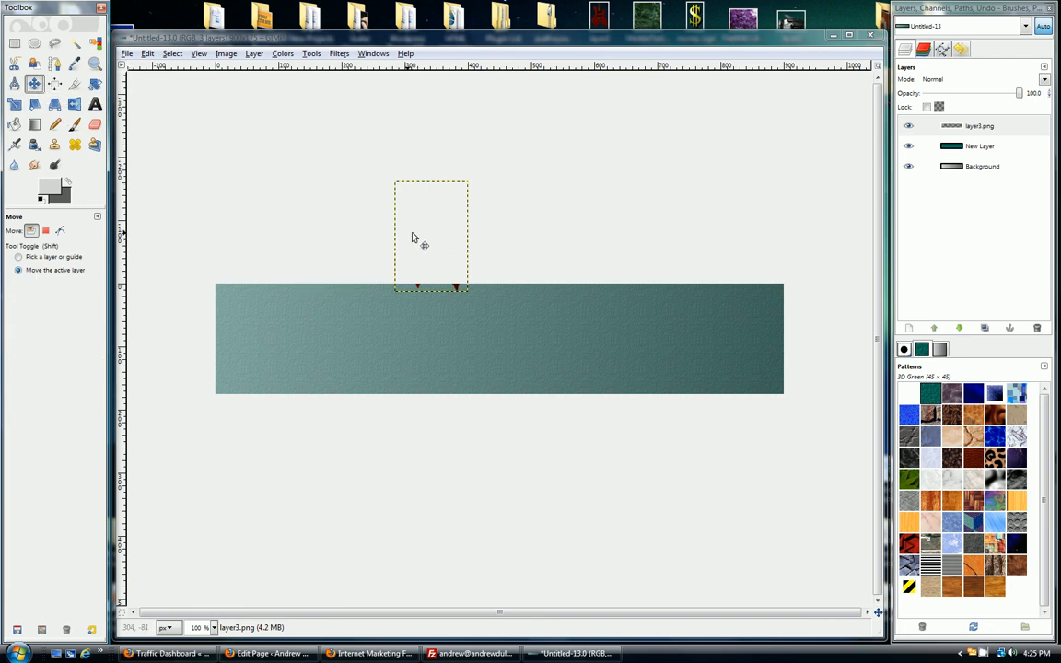
{"action": "left_click_drag", "start_coordinate": [462, 249], "coordinate": [748, 339]}
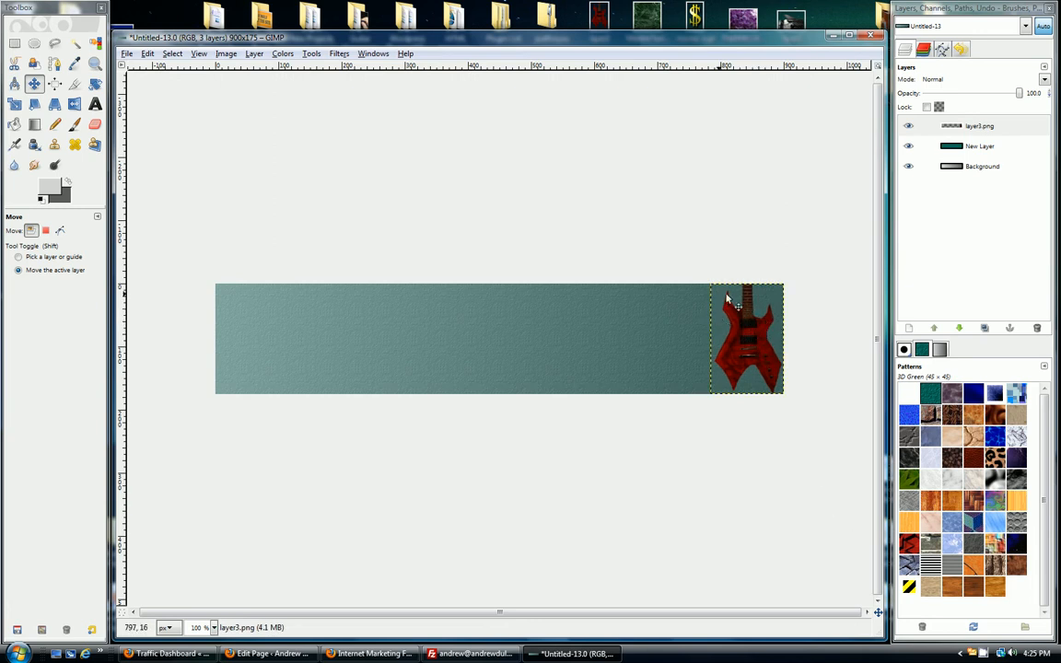
Step: Open the original layer3.png separately to inspect its transparent background, enlarge its window, and close it
{"action": "right_click", "coordinate": [597, 16]}
{"action": "left_click", "coordinate": [642, 37]}
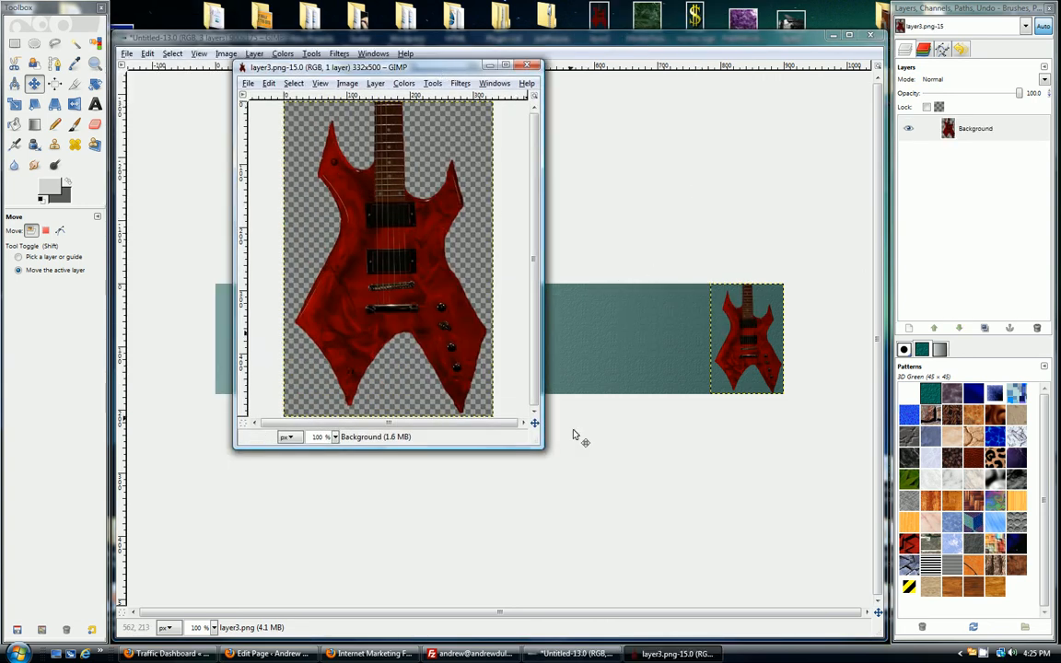
{"action": "left_click_drag", "start_coordinate": [543, 450], "coordinate": [572, 468]}
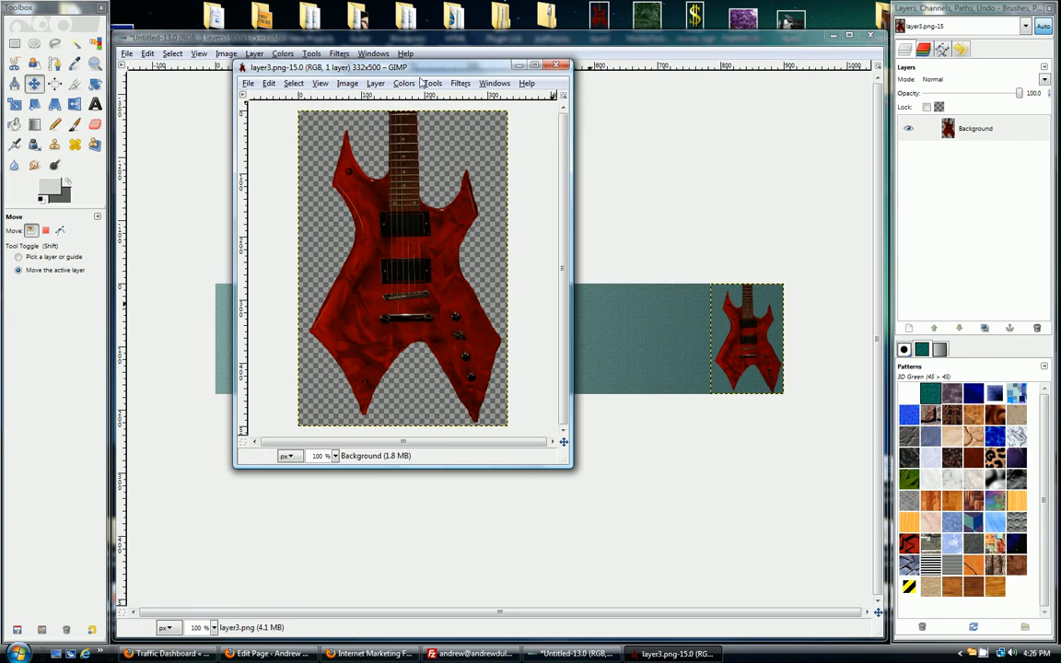
{"action": "left_click", "coordinate": [557, 65]}
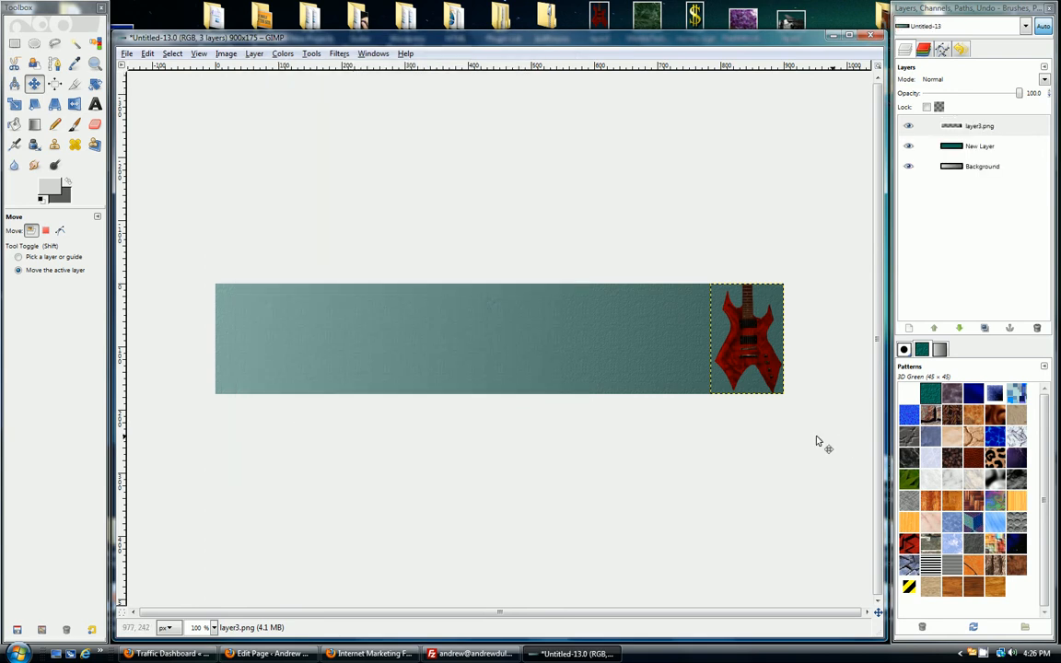
Step: Add the text "Learn Guitar Today!" in a text box about 700 × 135 pixels, beside the guitar
{"action": "left_click", "coordinate": [95, 104]}
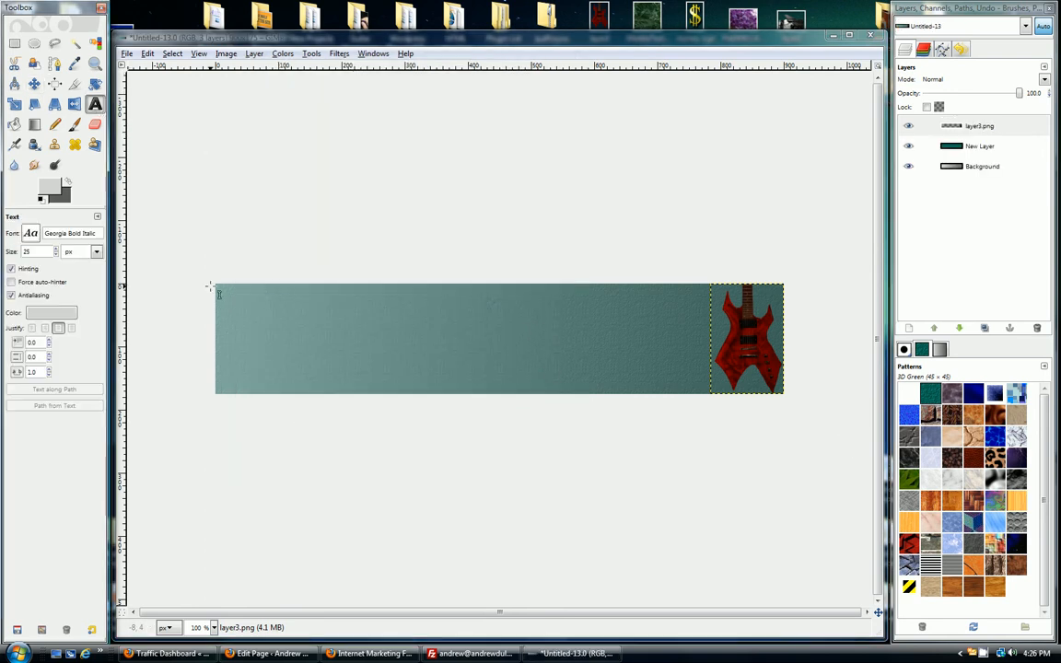
{"action": "left_click_drag", "start_coordinate": [218, 292], "coordinate": [614, 357]}
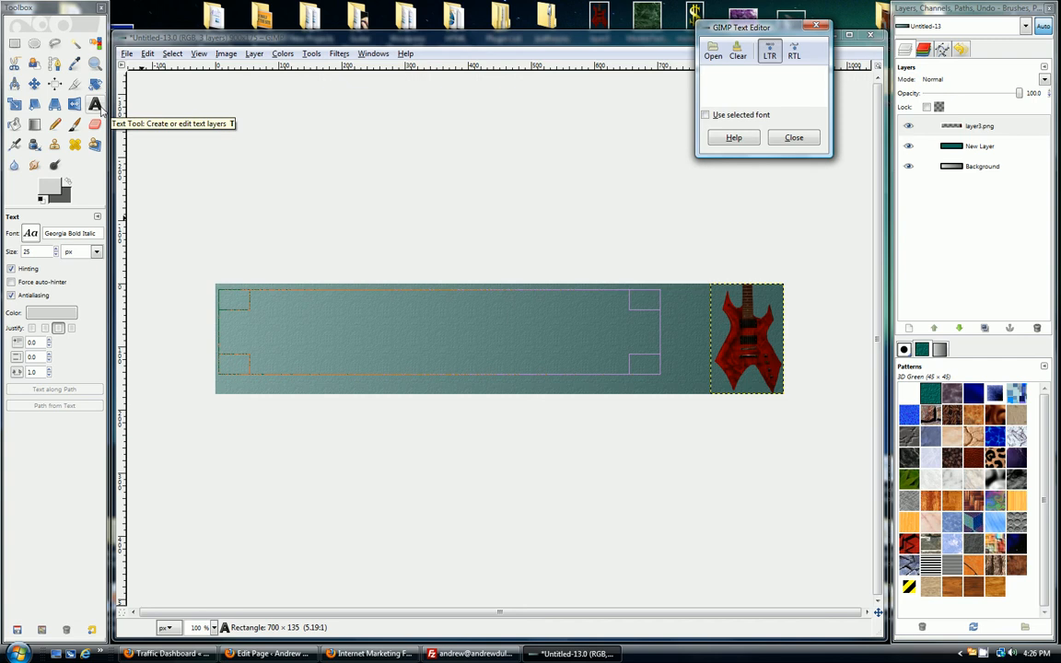
{"action": "left_click", "coordinate": [97, 105]}
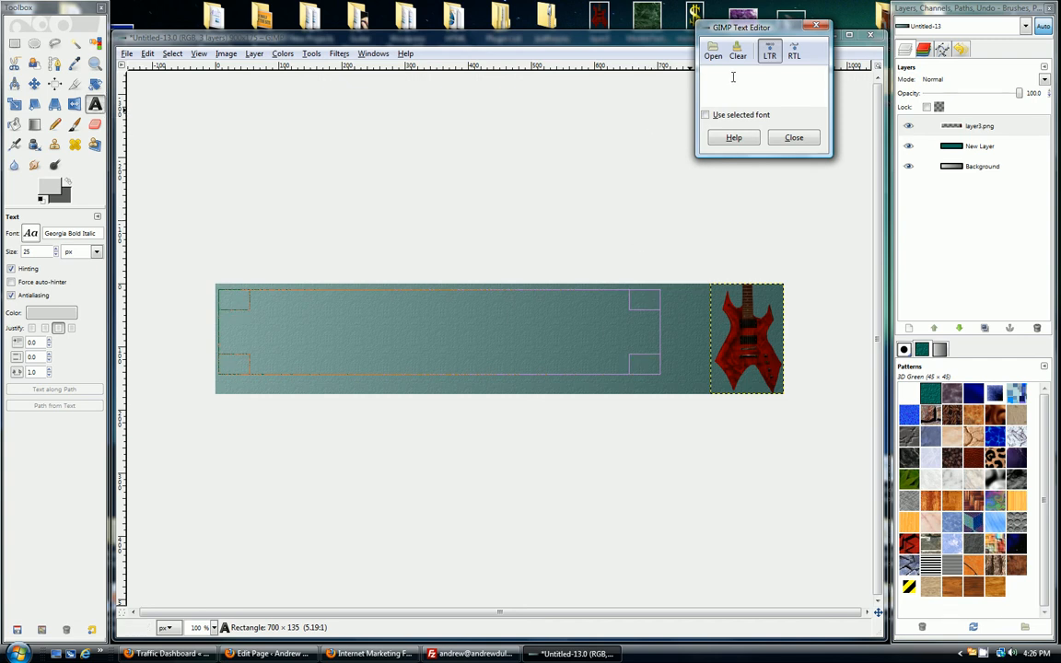
{"action": "type", "text": "Lea"}
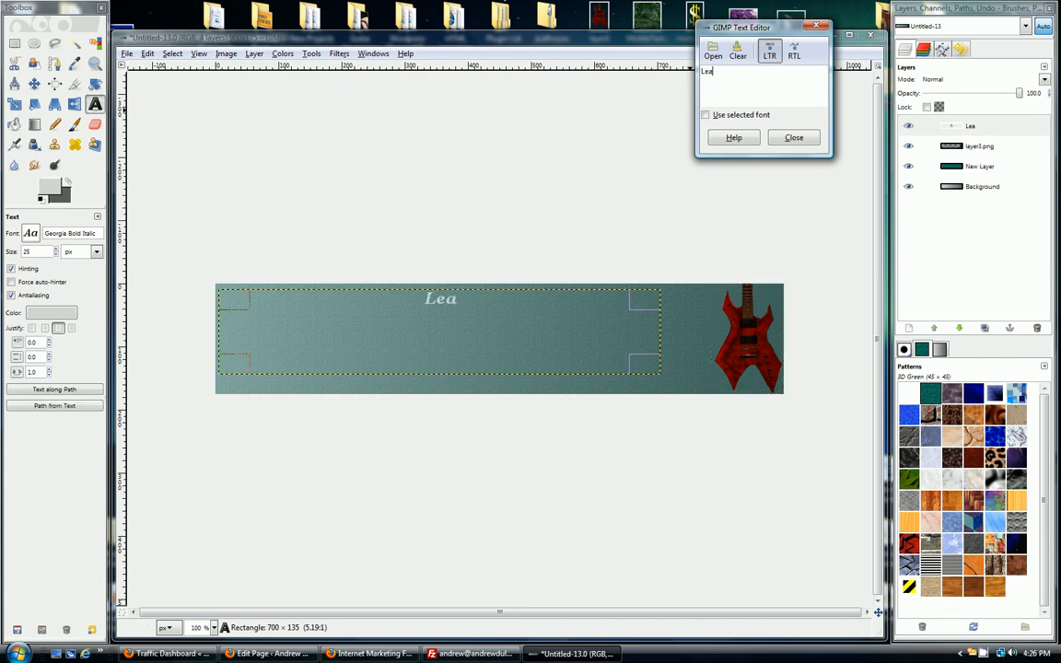
{"action": "type", "text": "rn Guitar "}
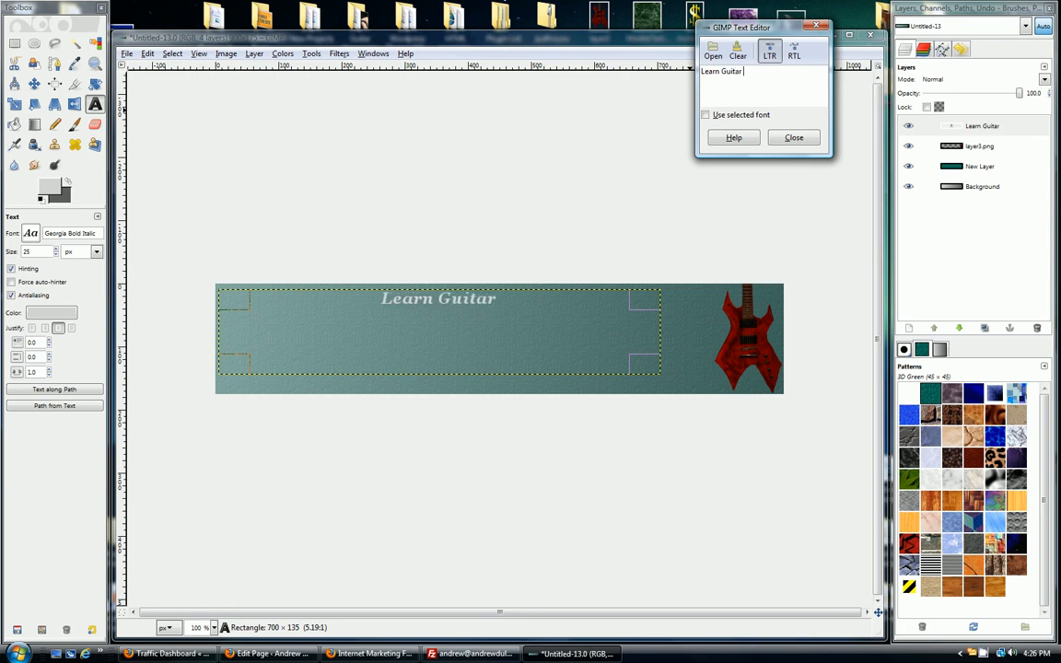
{"action": "type", "text": "Today!"}
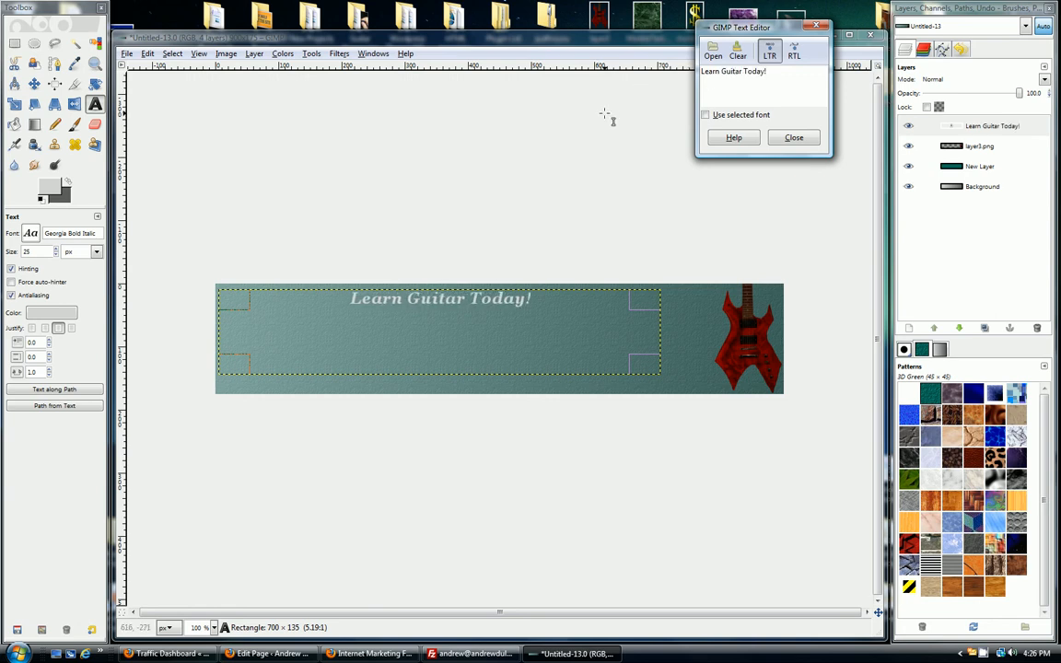
{"action": "left_click", "coordinate": [794, 138]}
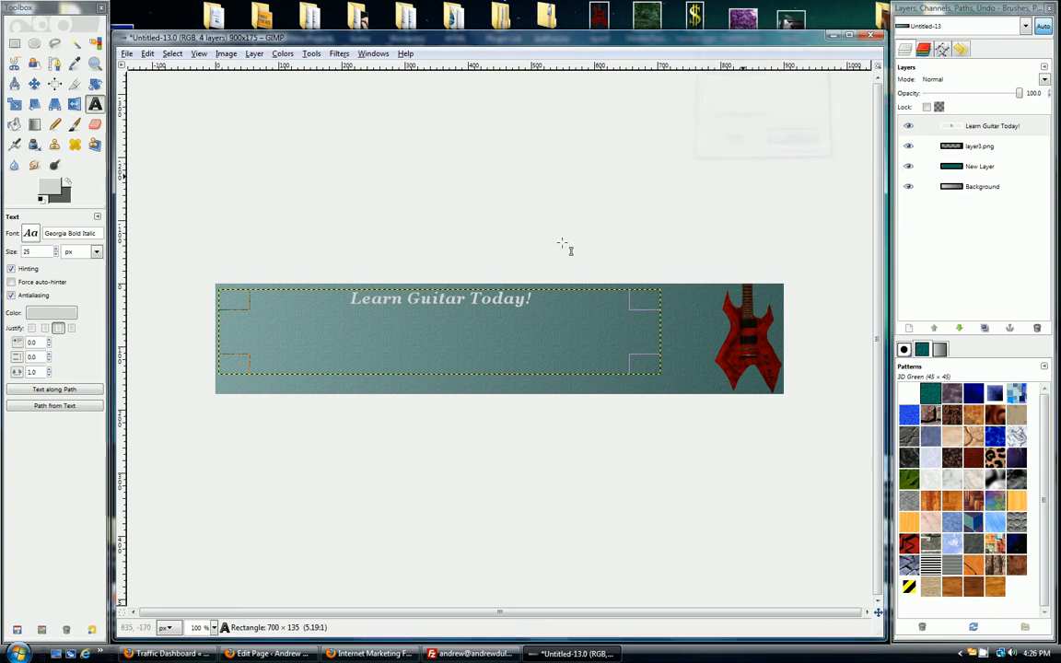
Step: Set the banner text's font to Segoe Print Bold and its size to 54 px
{"action": "left_click", "coordinate": [34, 236]}
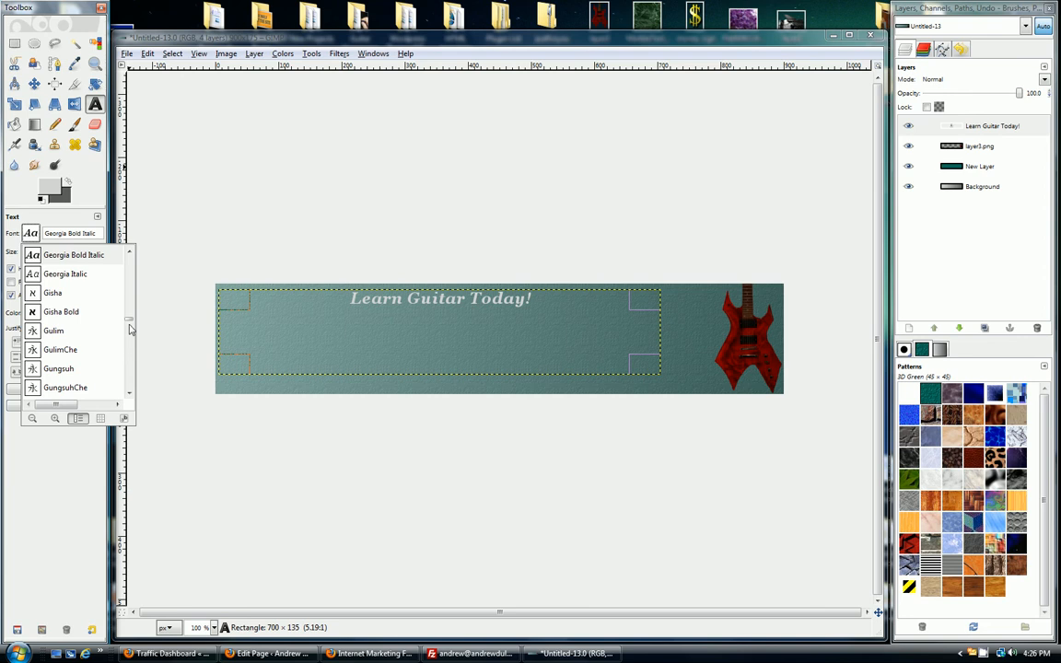
{"action": "left_click_drag", "start_coordinate": [130, 322], "coordinate": [129, 366]}
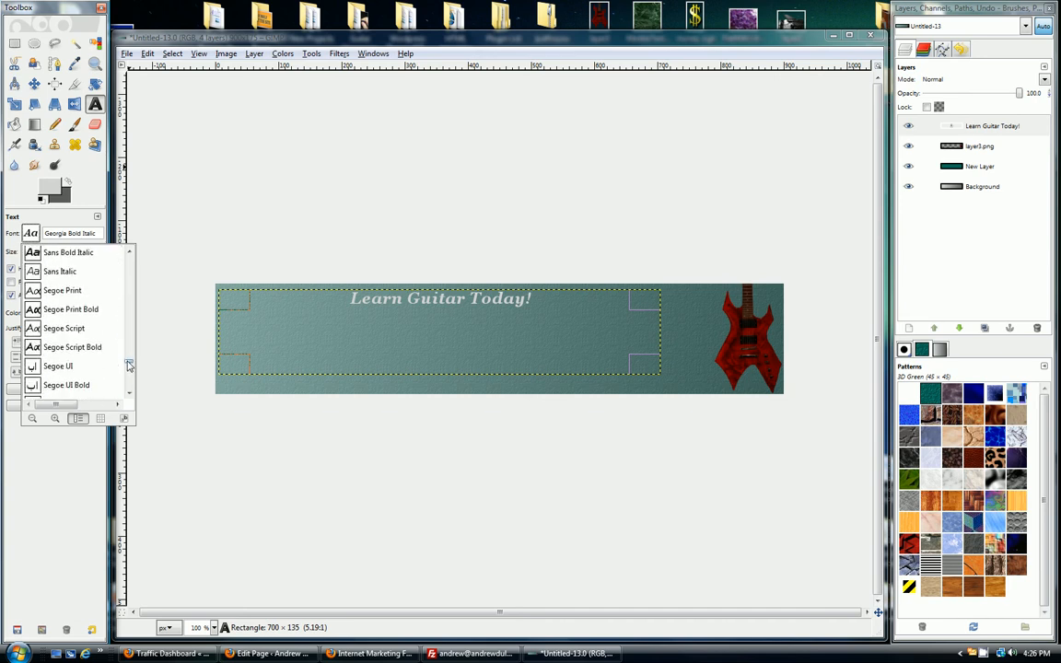
{"action": "left_click", "coordinate": [71, 310]}
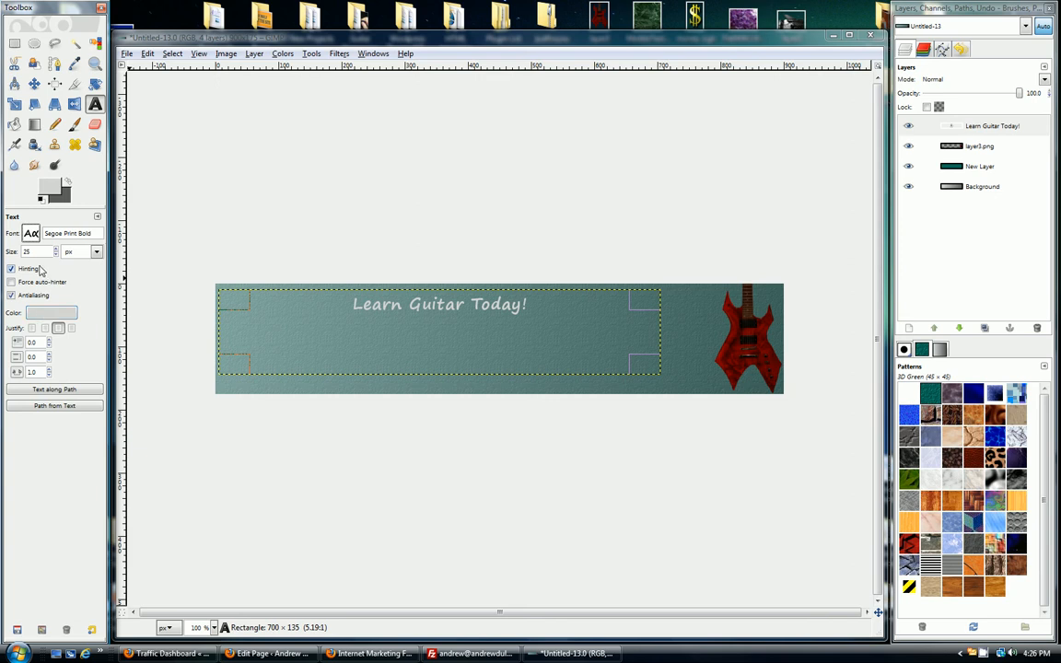
{"action": "scroll", "coordinate": [46, 252], "scroll_direction": "up", "scroll_amount": 18}
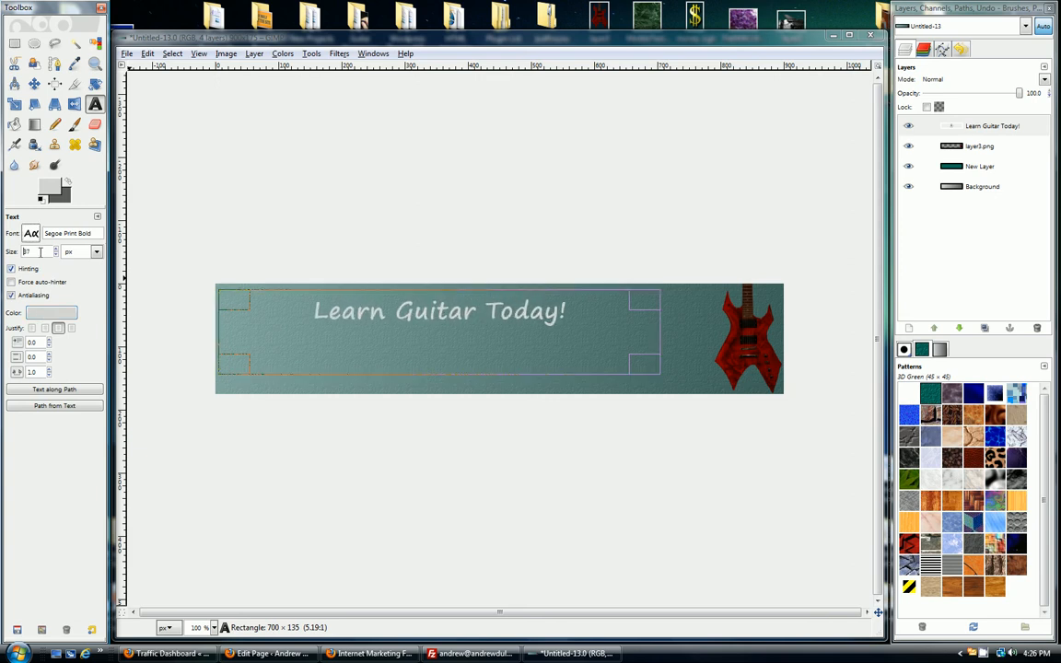
{"action": "scroll", "coordinate": [43, 251], "scroll_direction": "up", "scroll_amount": 10}
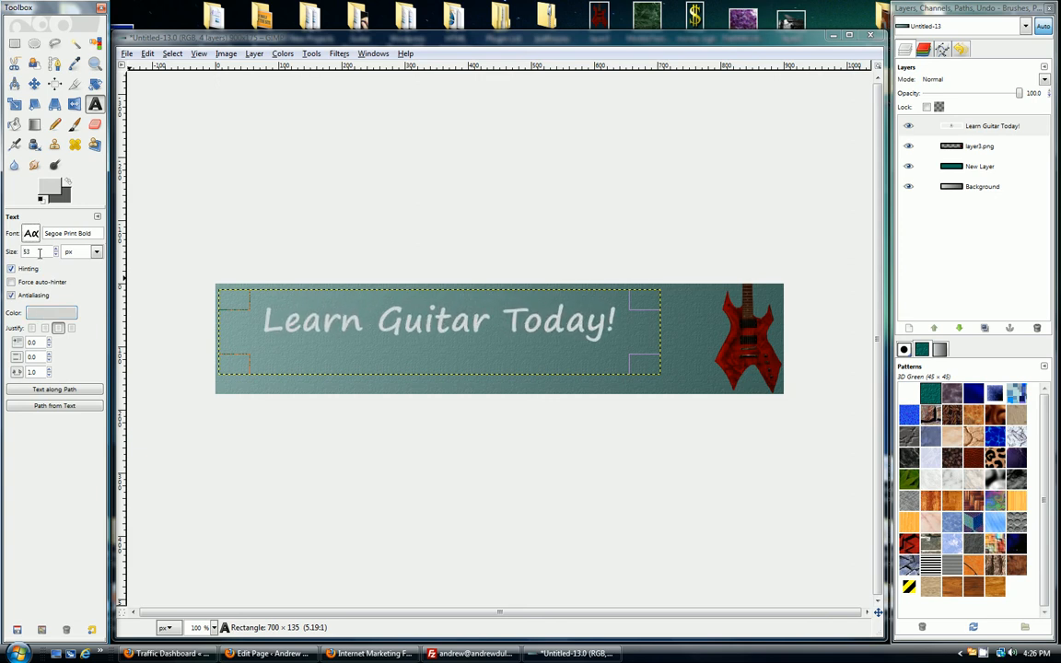
{"action": "scroll", "coordinate": [40, 252], "scroll_direction": "up", "scroll_amount": 1}
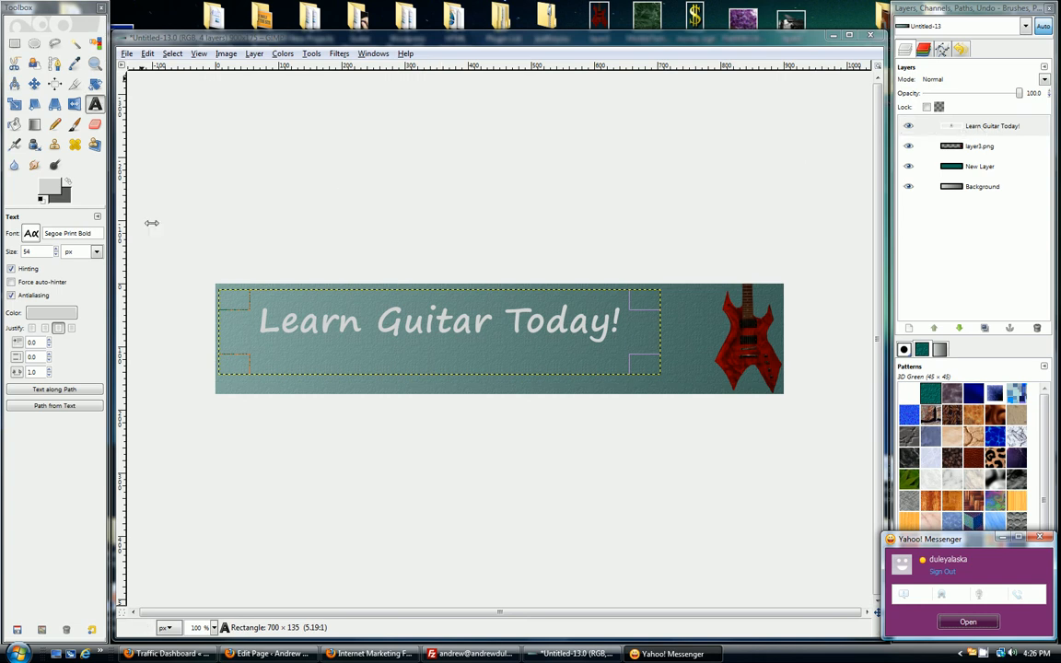
Step: Select the lettering of the "Learn Guitar Today!" layer from its alpha channel
{"action": "left_click", "coordinate": [1002, 134]}
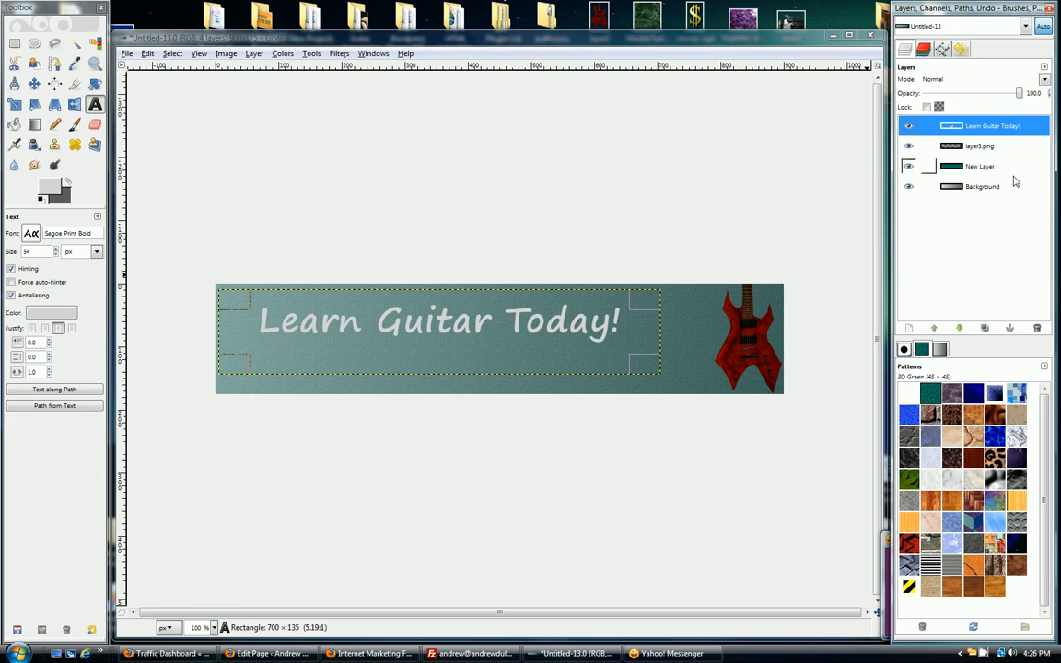
{"action": "right_click", "coordinate": [1001, 131]}
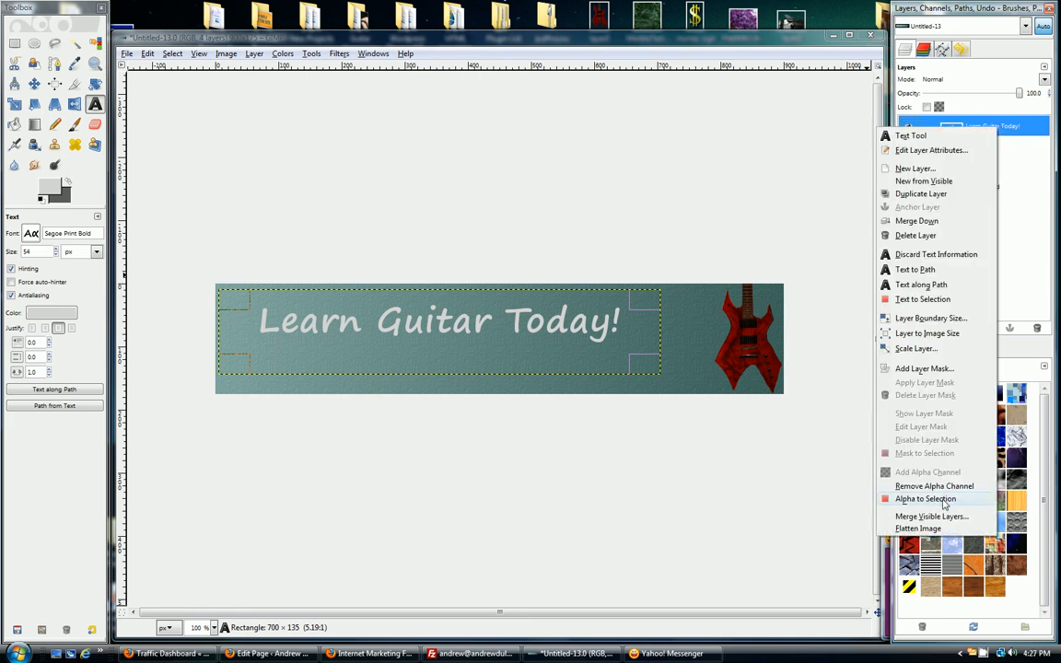
{"action": "left_click", "coordinate": [943, 501]}
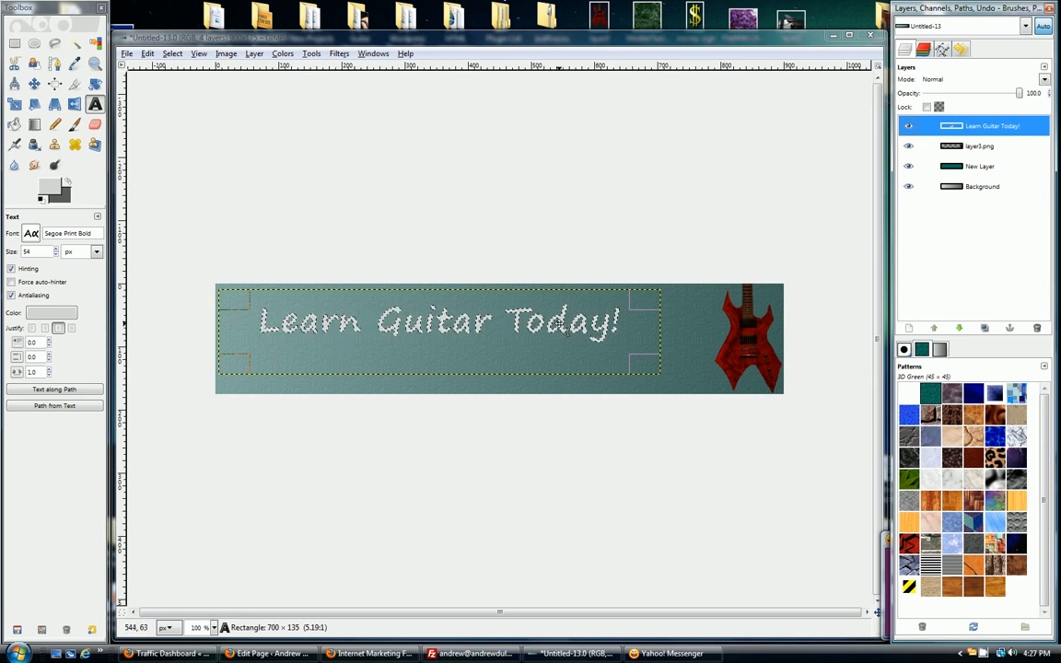
Step: Set the foreground to white and the background to blue, and apply a linear gradient downward through the selected lettering
{"action": "left_click", "coordinate": [37, 125]}
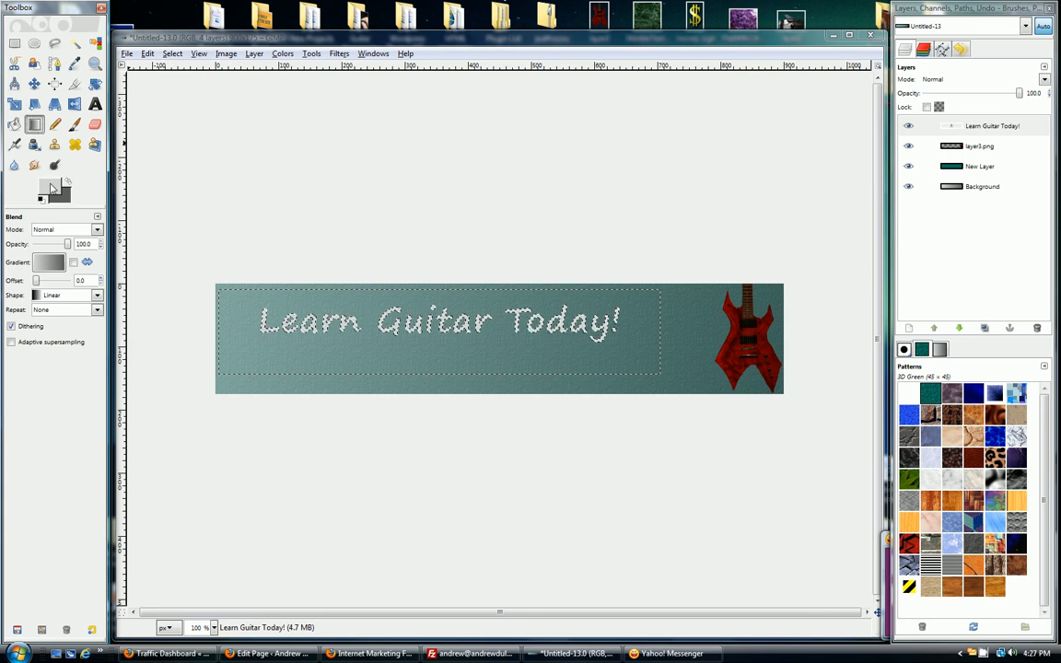
{"action": "left_click", "coordinate": [56, 192]}
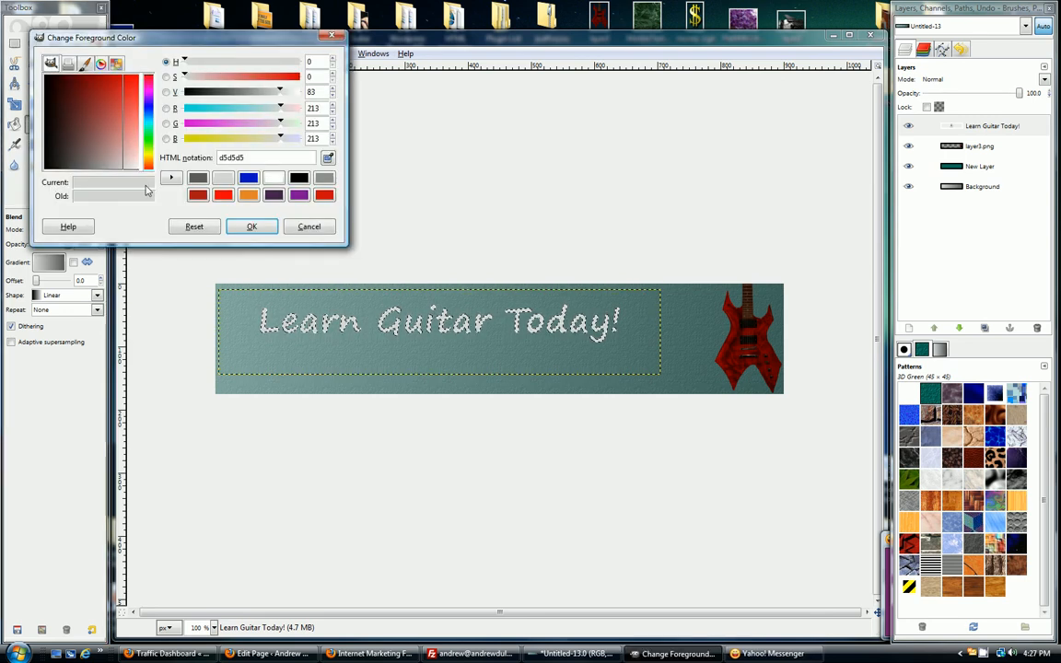
{"action": "left_click", "coordinate": [273, 180]}
{"action": "left_click", "coordinate": [254, 230]}
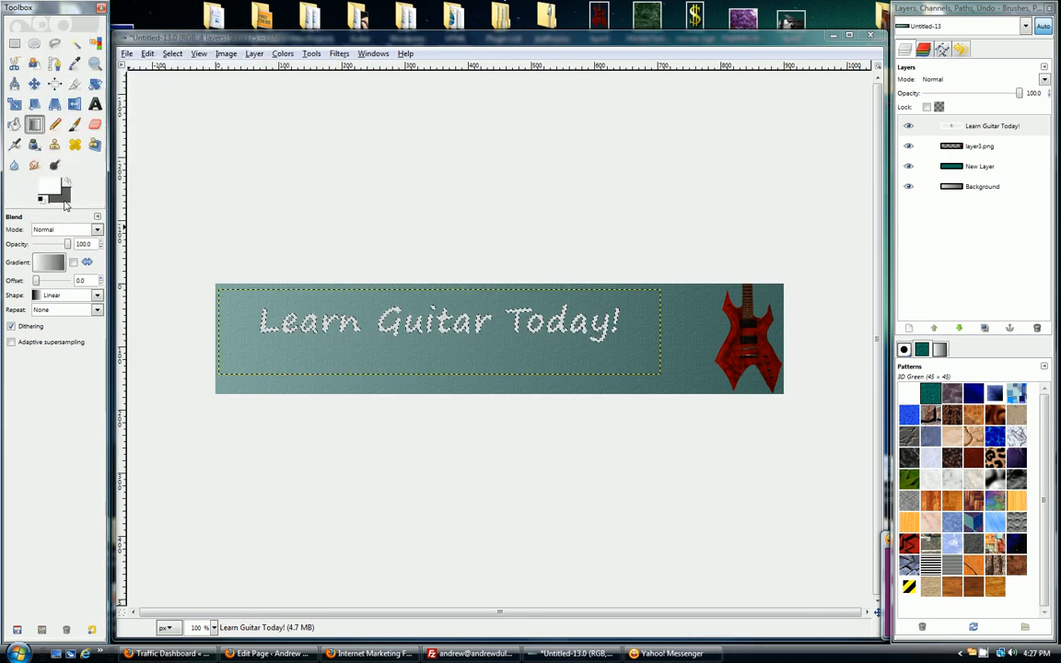
{"action": "left_click", "coordinate": [62, 195]}
{"action": "left_click", "coordinate": [274, 178]}
{"action": "left_click", "coordinate": [257, 227]}
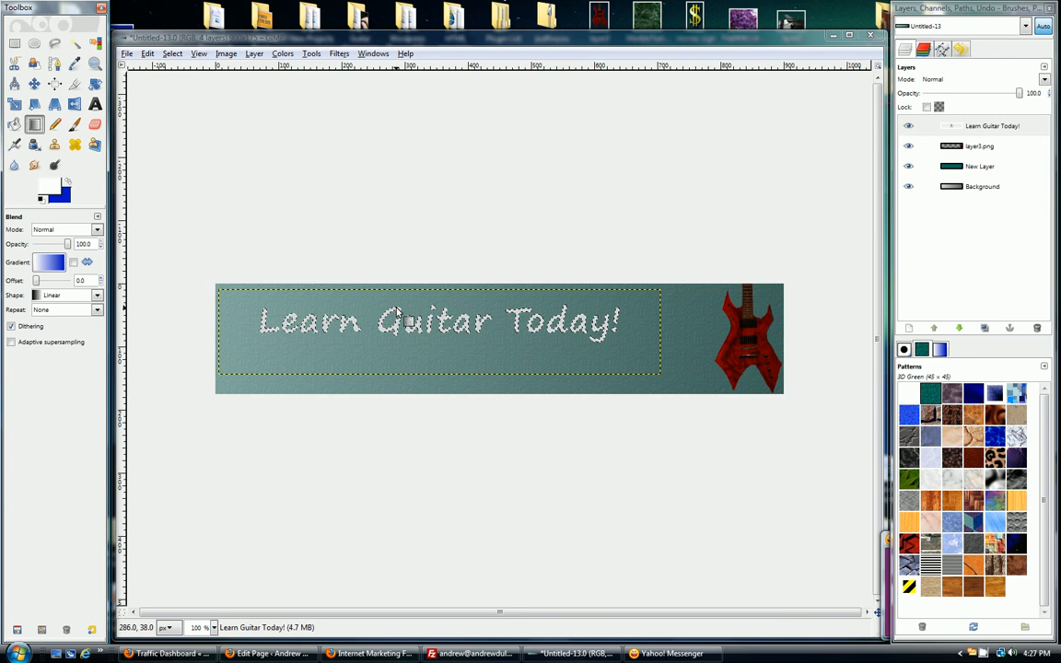
{"action": "left_click_drag", "start_coordinate": [401, 309], "coordinate": [404, 348]}
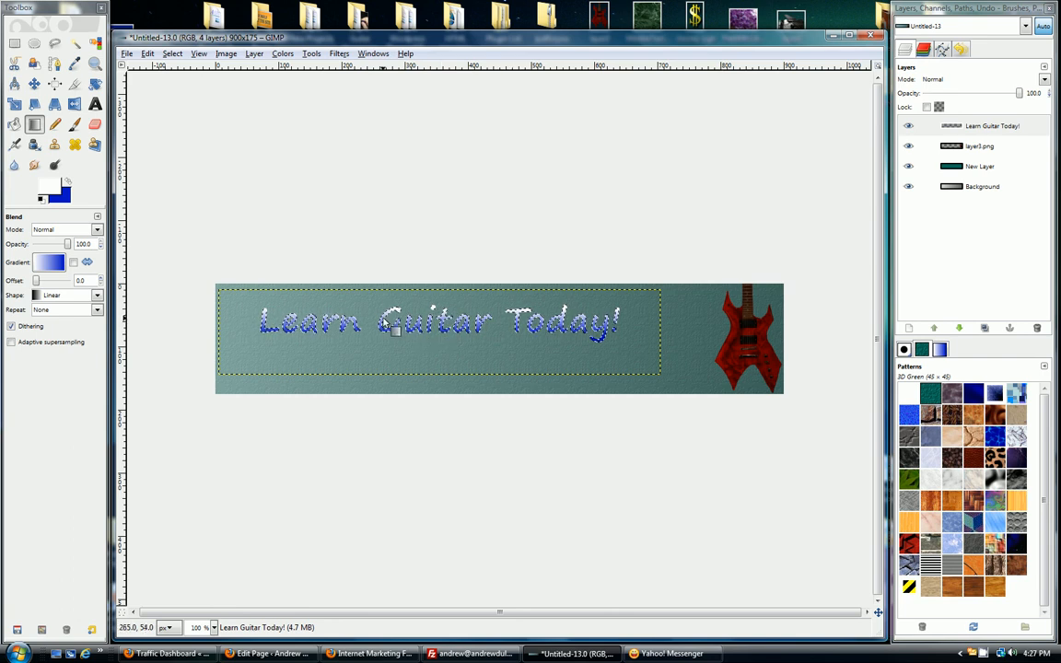
Step: Duplicate the "Learn Guitar Today!" text layer
{"action": "right_click", "coordinate": [999, 126]}
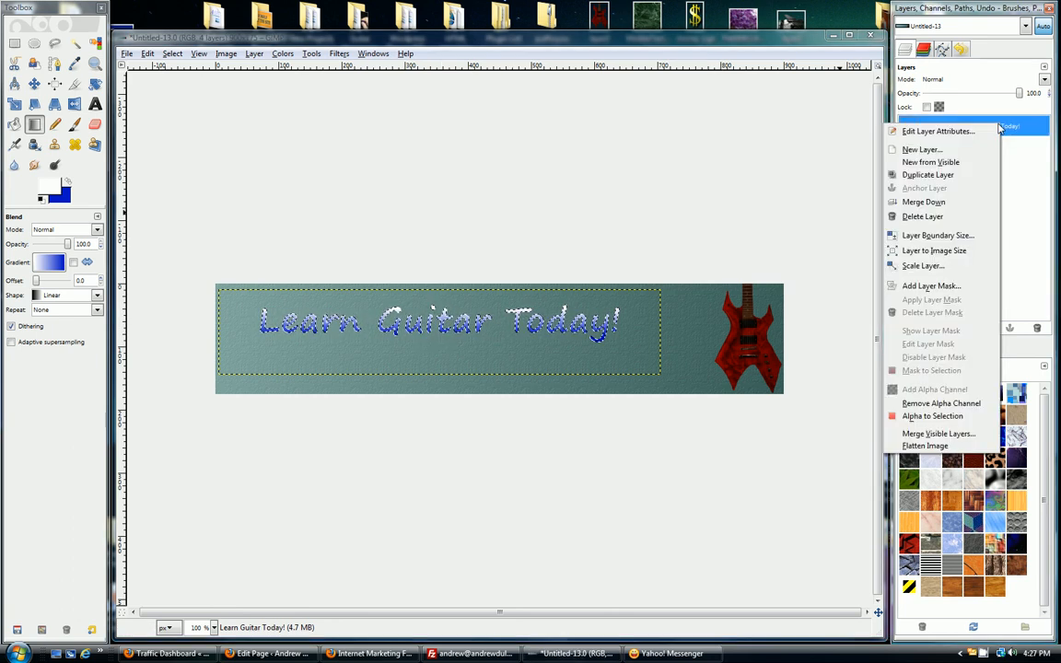
{"action": "left_click", "coordinate": [596, 463]}
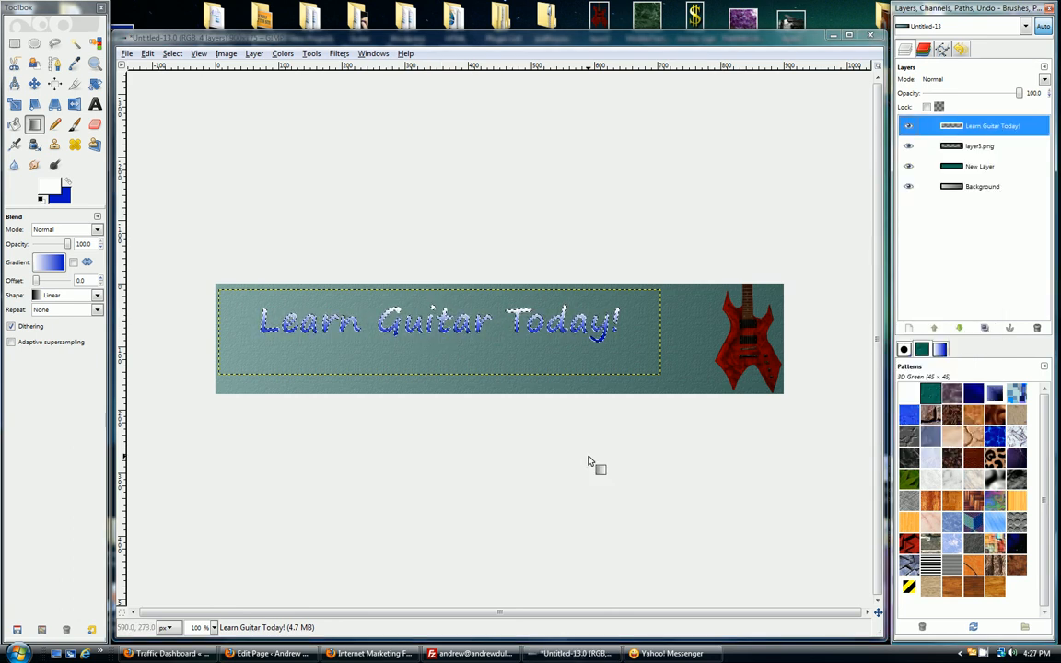
{"action": "left_click", "coordinate": [984, 329]}
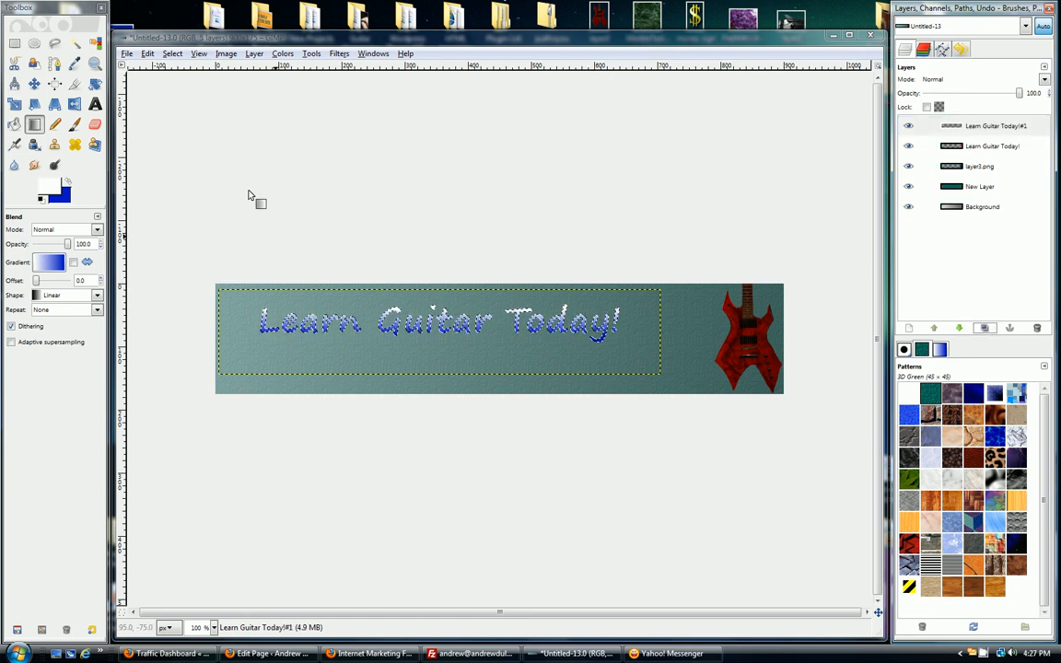
Step: Grow the lettering selection by 2 pixels and lower the duplicate text layer beneath the original
{"action": "left_click", "coordinate": [173, 53]}
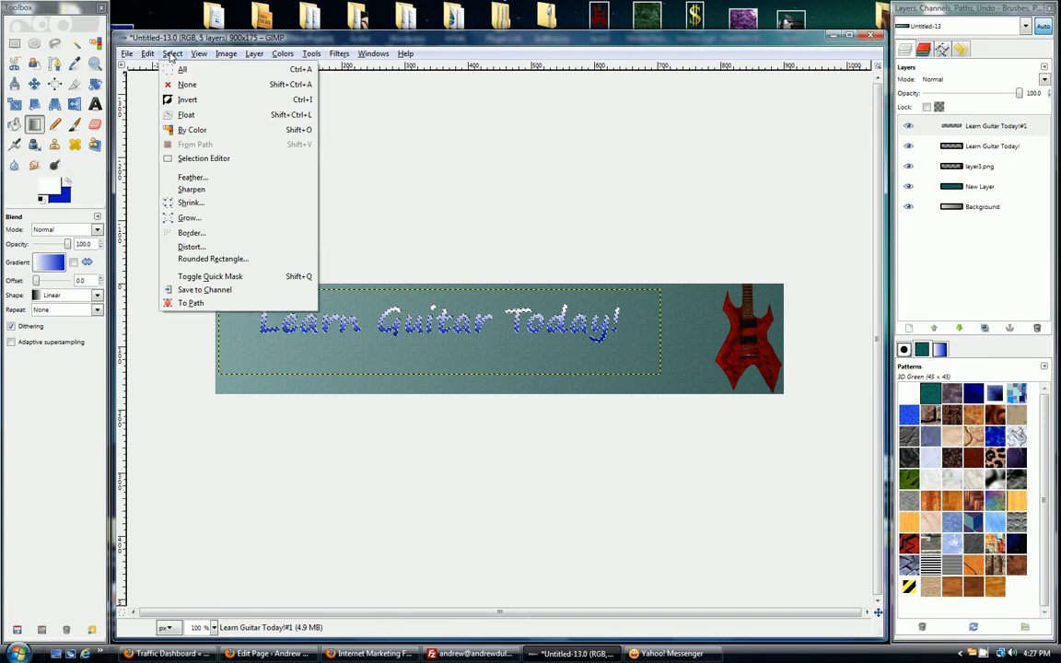
{"action": "left_click", "coordinate": [189, 217]}
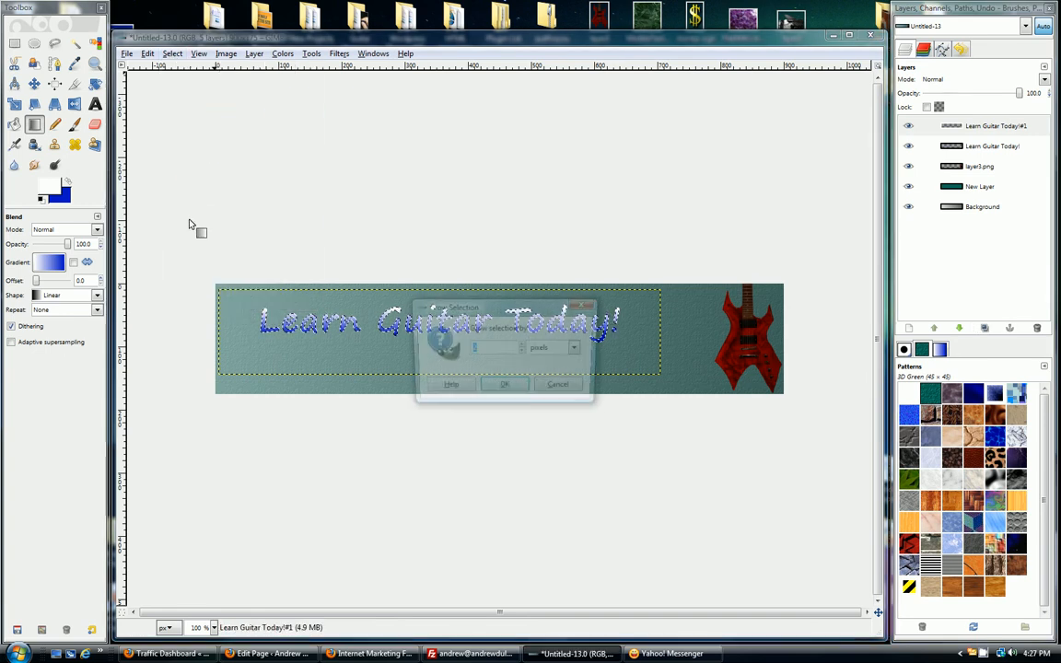
{"action": "left_click", "coordinate": [506, 388]}
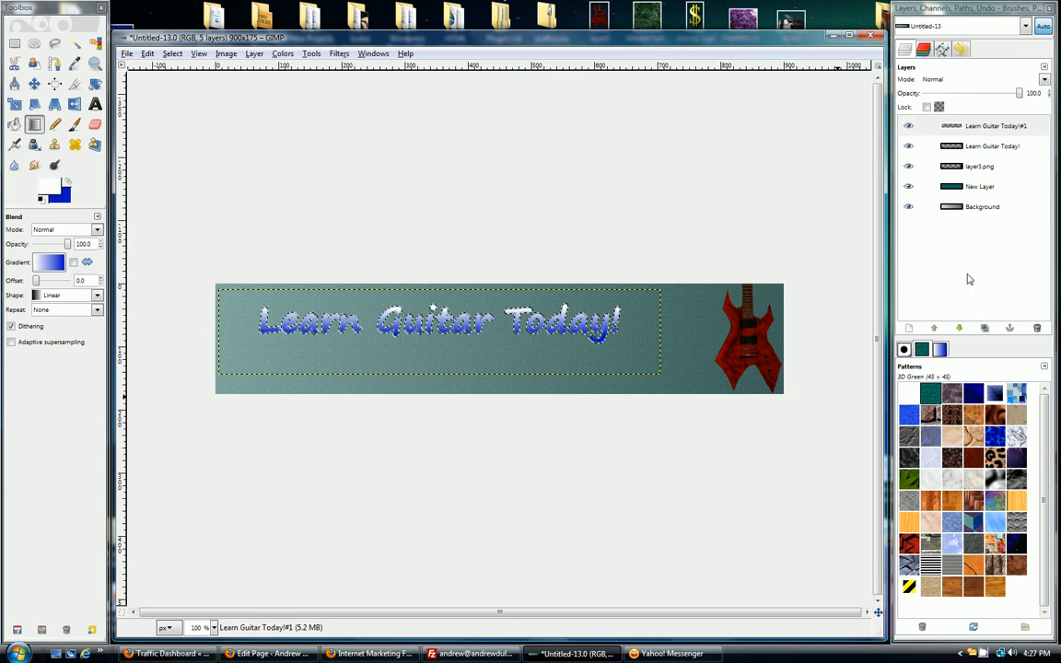
{"action": "left_click", "coordinate": [959, 328]}
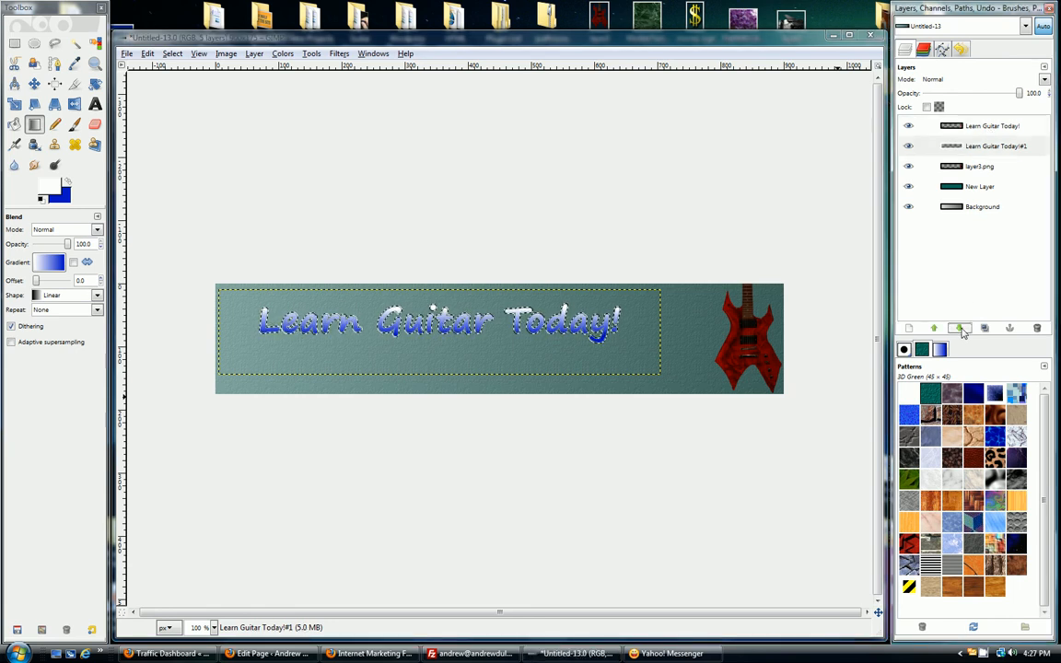
Step: Set the foreground to black, fill the grown lettering selection on the duplicate text layer with it, and clear the selection
{"action": "left_click", "coordinate": [148, 53]}
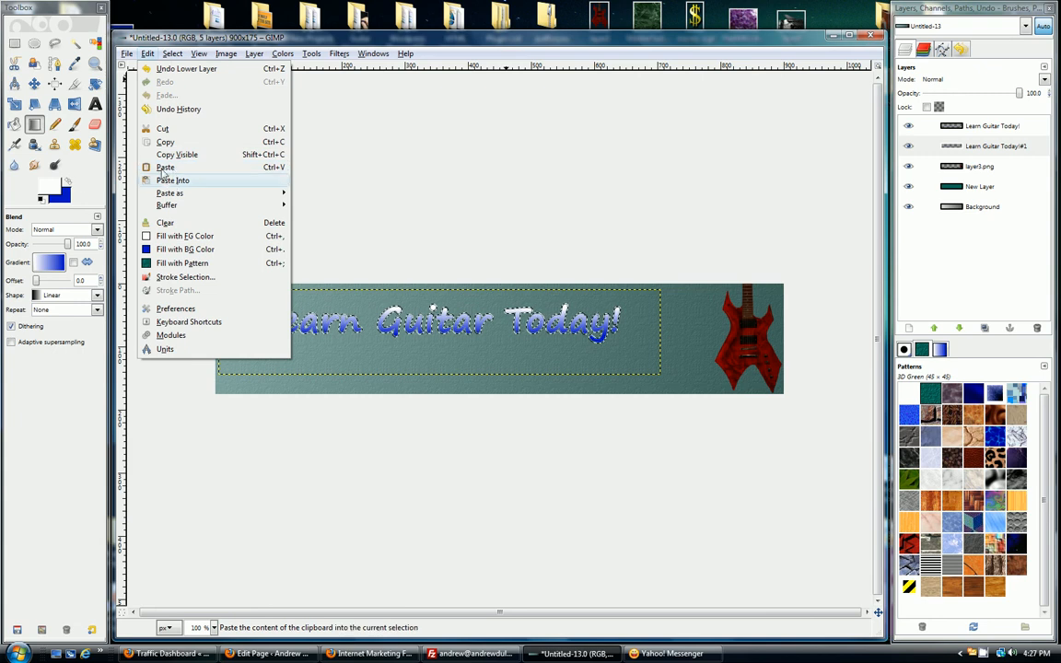
{"action": "left_click", "coordinate": [56, 189]}
{"action": "left_click", "coordinate": [53, 190]}
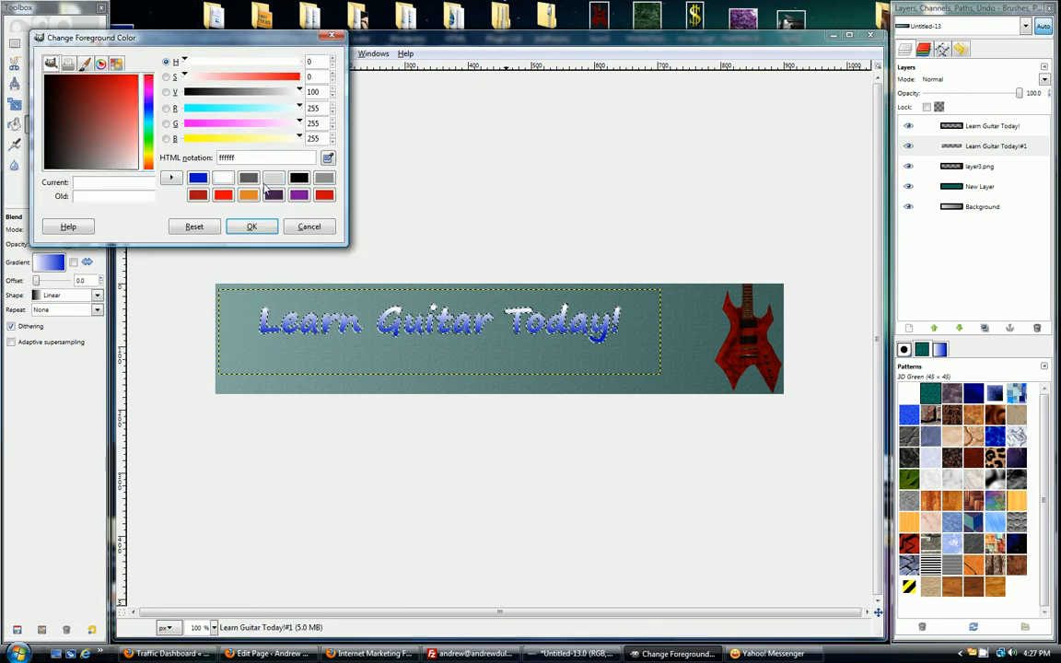
{"action": "left_click", "coordinate": [299, 179]}
{"action": "left_click", "coordinate": [264, 228]}
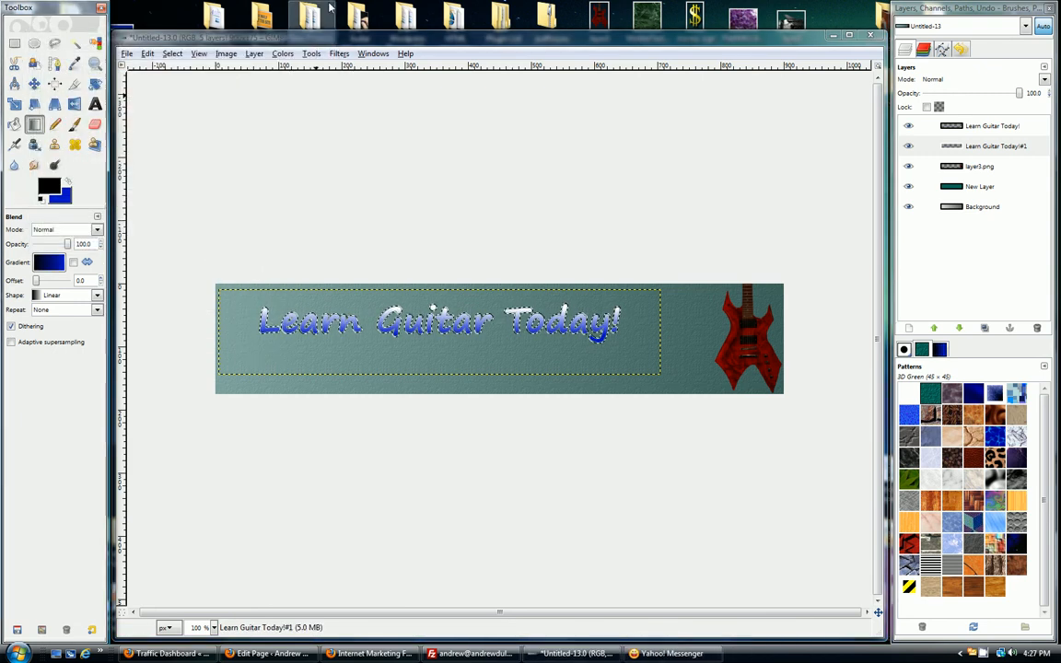
{"action": "left_click", "coordinate": [147, 53]}
{"action": "left_click", "coordinate": [161, 218]}
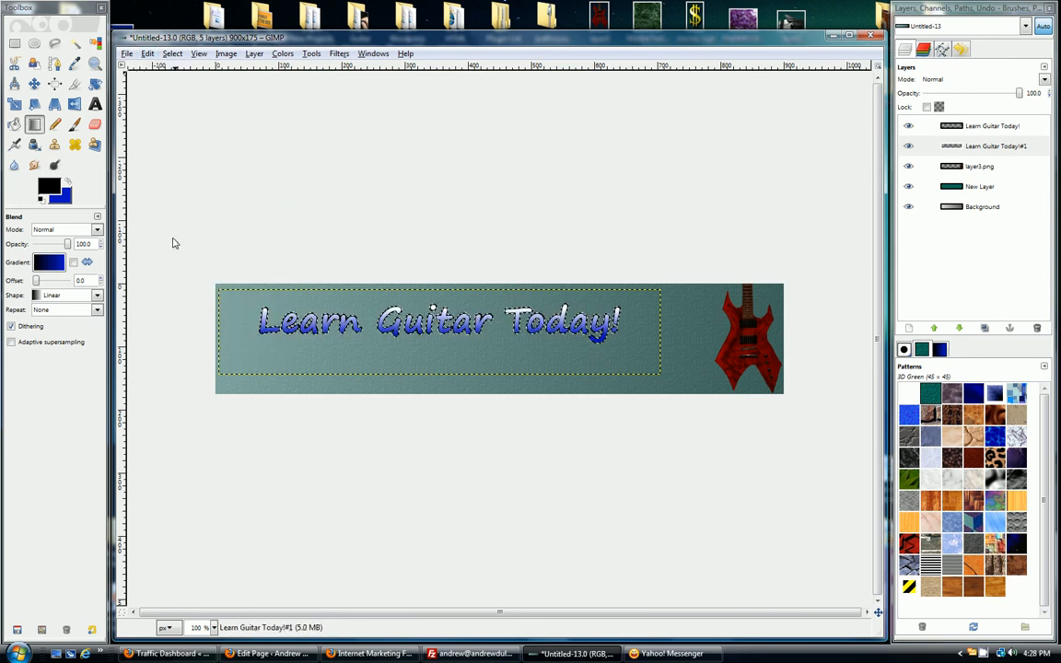
{"action": "left_click", "coordinate": [173, 56]}
{"action": "left_click", "coordinate": [175, 82]}
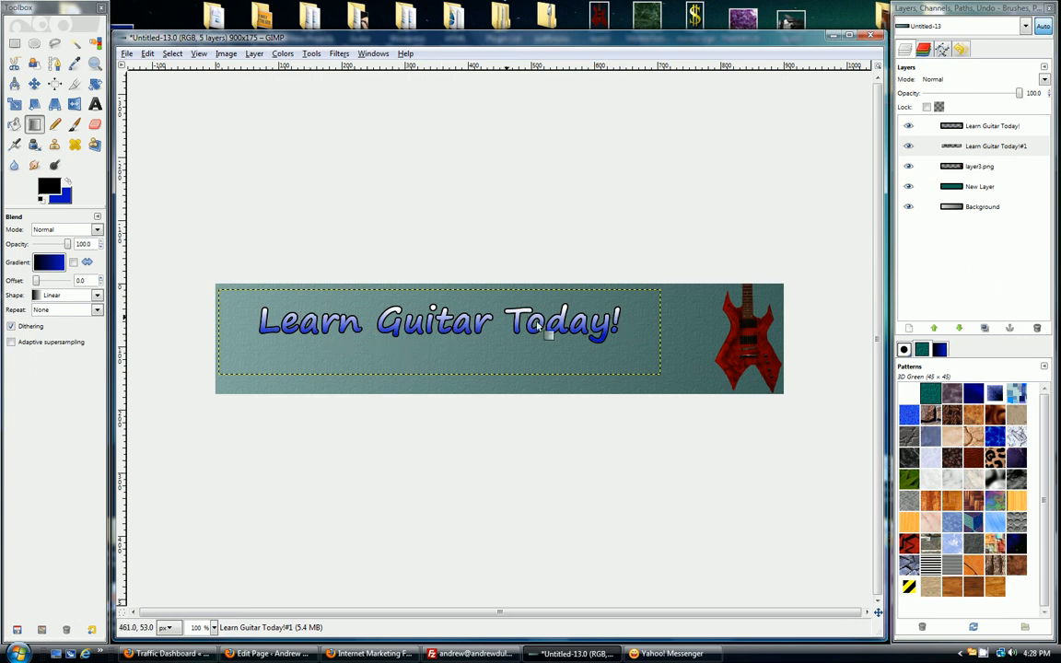
Step: Merge the "Learn Guitar Today!" layer down onto its outline duplicate and select the merged lettering from its alpha channel
{"action": "right_click", "coordinate": [1006, 134]}
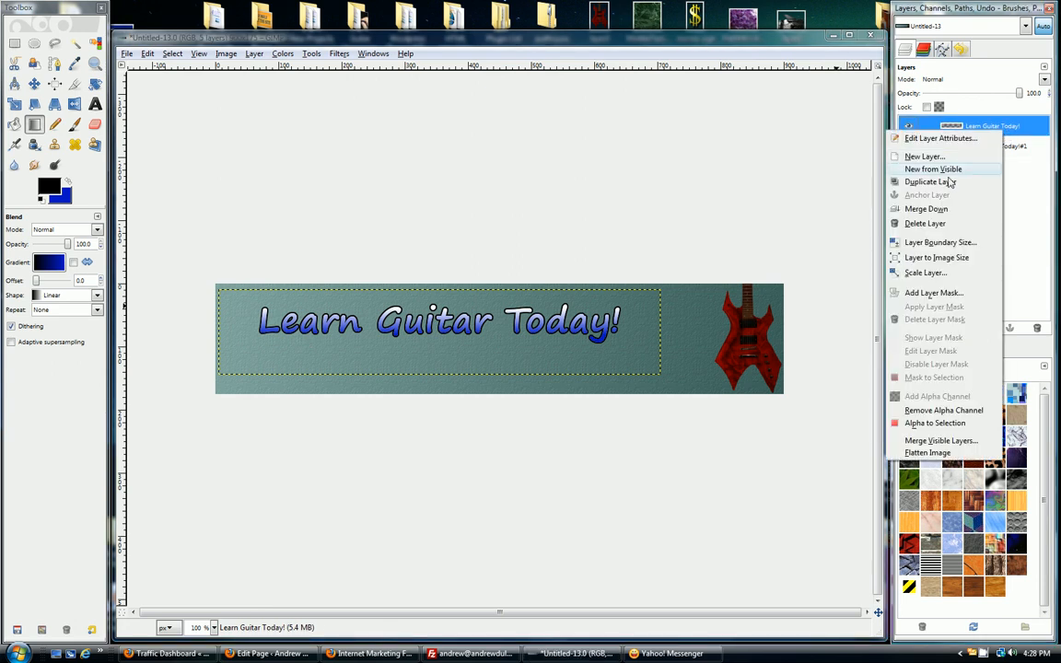
{"action": "left_click", "coordinate": [928, 209]}
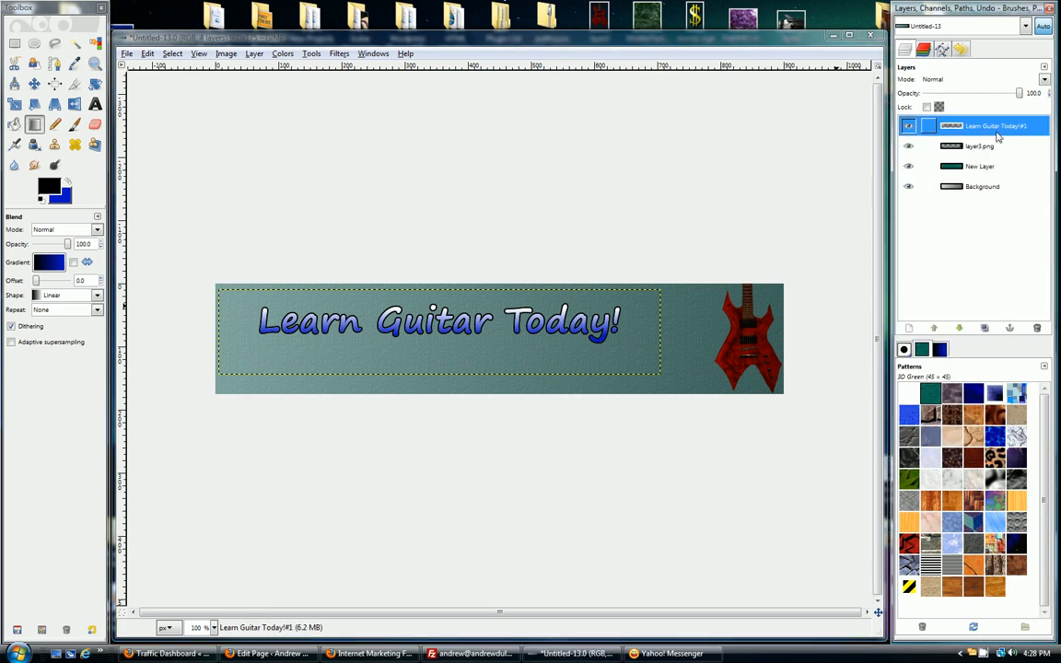
{"action": "right_click", "coordinate": [998, 136]}
{"action": "left_click", "coordinate": [929, 426]}
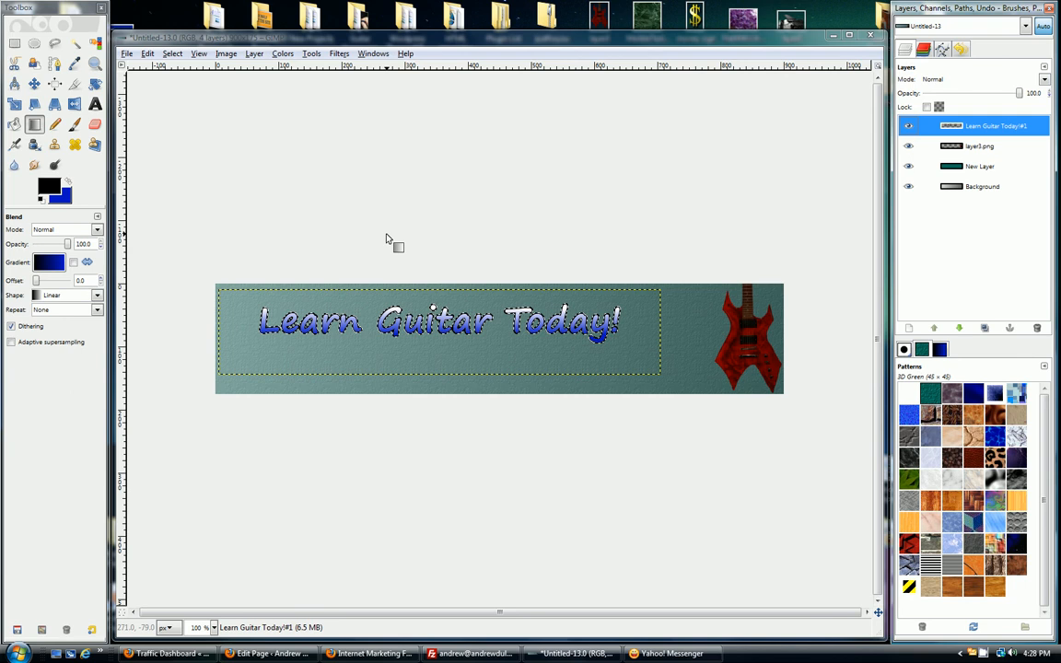
Step: Add a black drop shadow to the lettering with X offset 0, Y offset 10, blur radius 15 and opacity 100, and make its layer active
{"action": "left_click", "coordinate": [340, 55]}
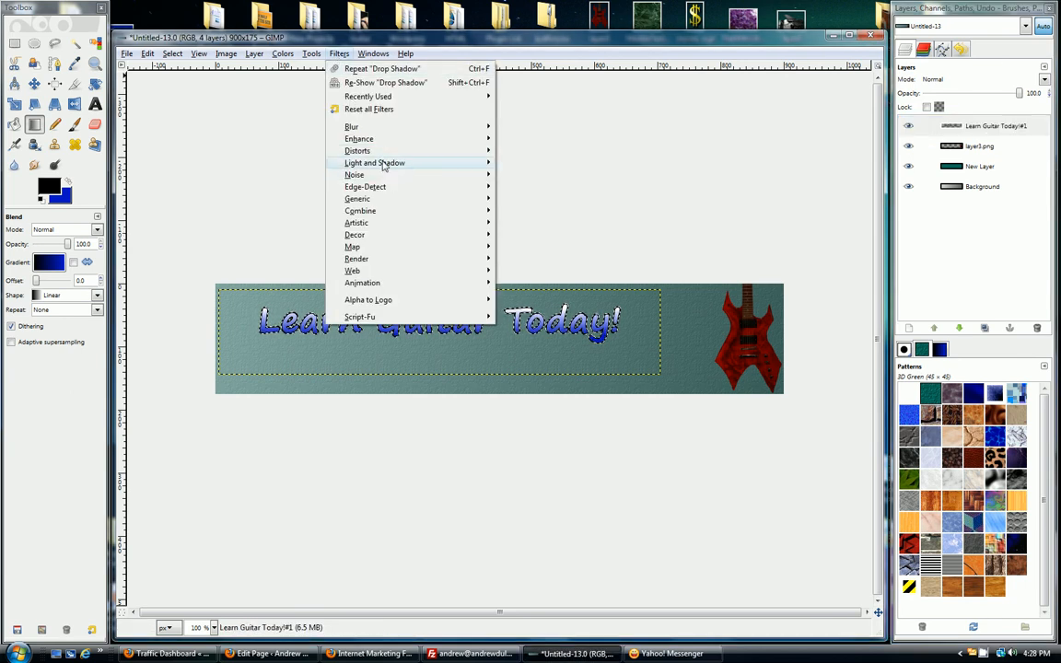
{"action": "mouse_move", "coordinate": [387, 162]}
{"action": "left_click", "coordinate": [537, 228]}
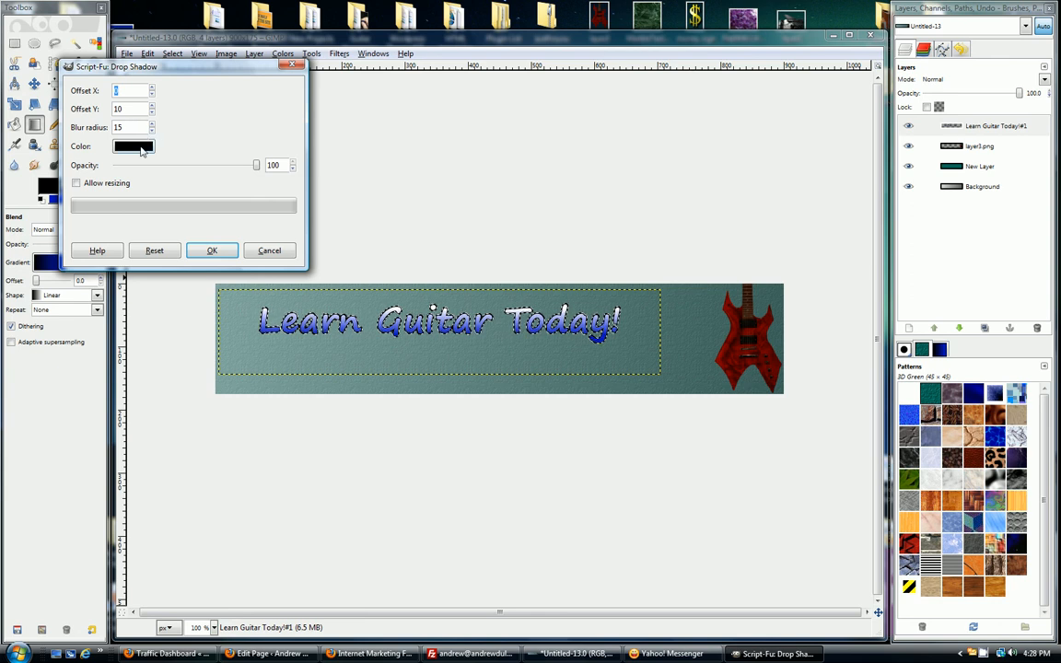
{"action": "mouse_move", "coordinate": [257, 169]}
{"action": "left_mouse_down"}
{"action": "mouse_move", "coordinate": [196, 167]}
{"action": "mouse_move", "coordinate": [256, 167]}
{"action": "left_mouse_up"}
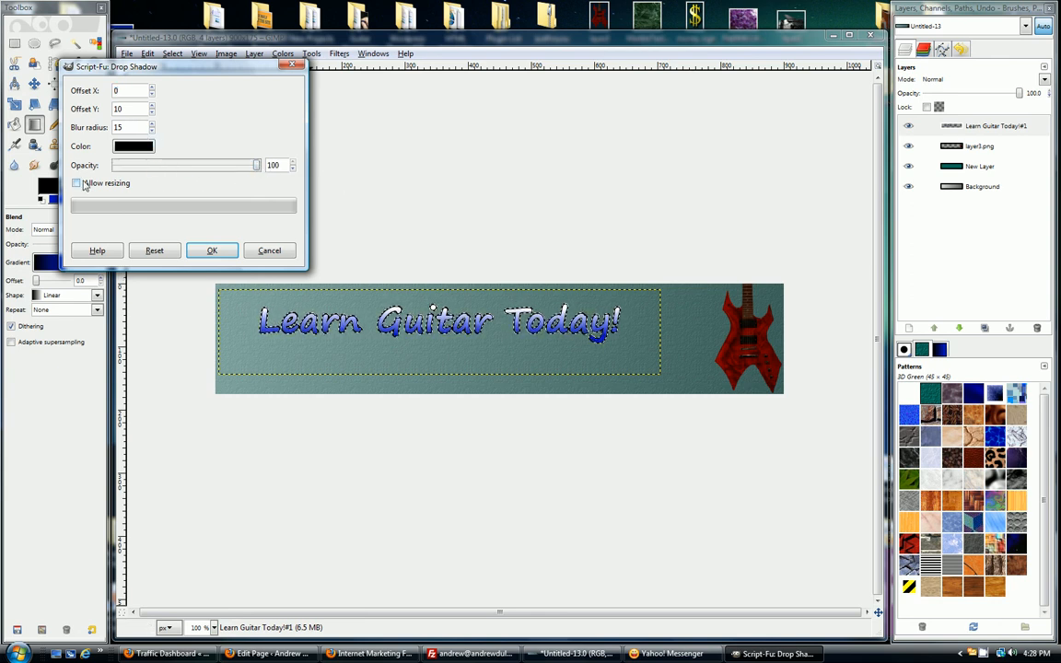
{"action": "left_click", "coordinate": [211, 251]}
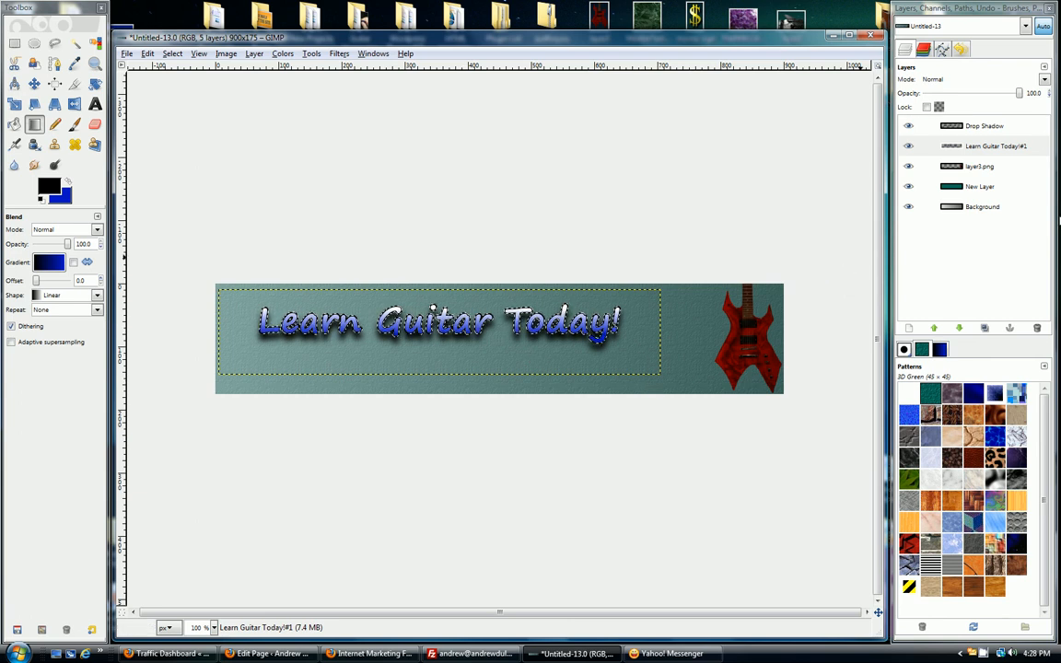
{"action": "left_click", "coordinate": [977, 126]}
{"action": "left_click", "coordinate": [128, 53]}
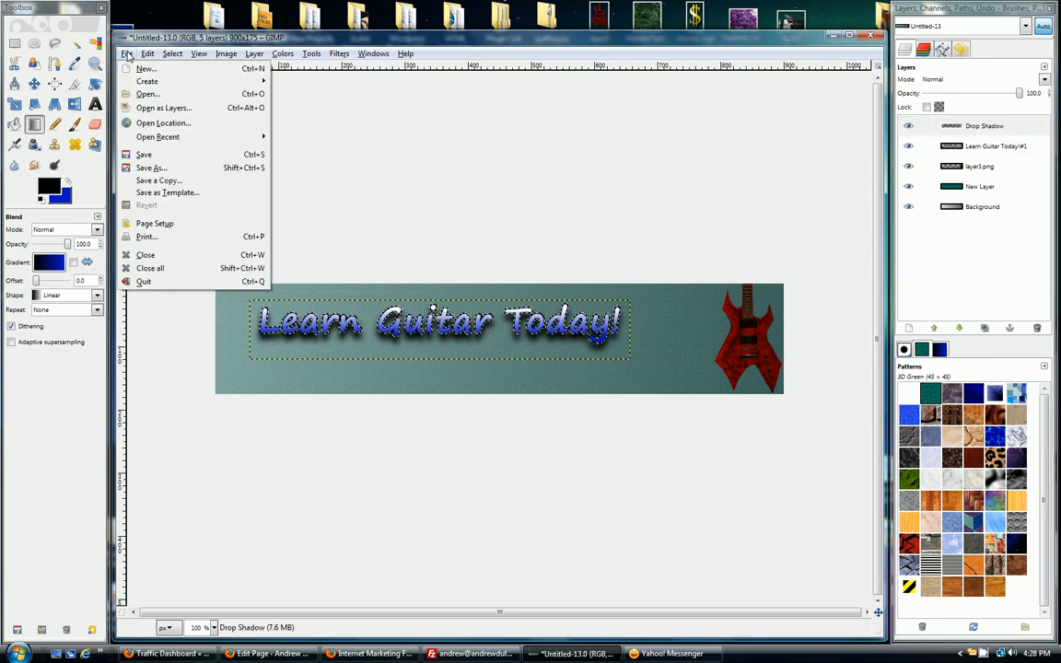
{"action": "left_click", "coordinate": [149, 168]}
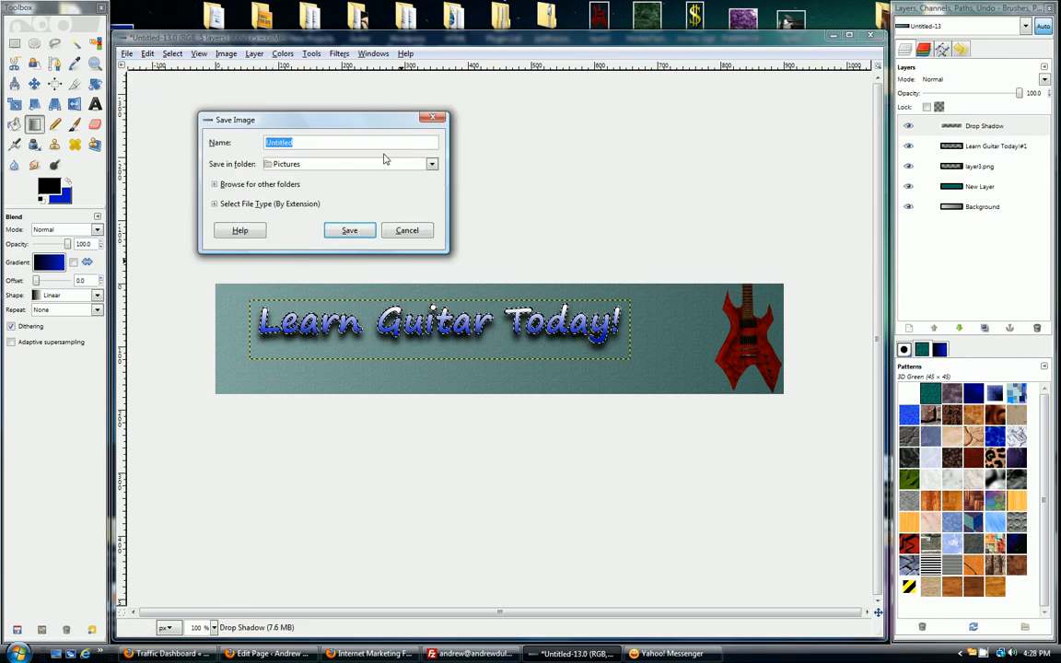
{"action": "left_click", "coordinate": [214, 203]}
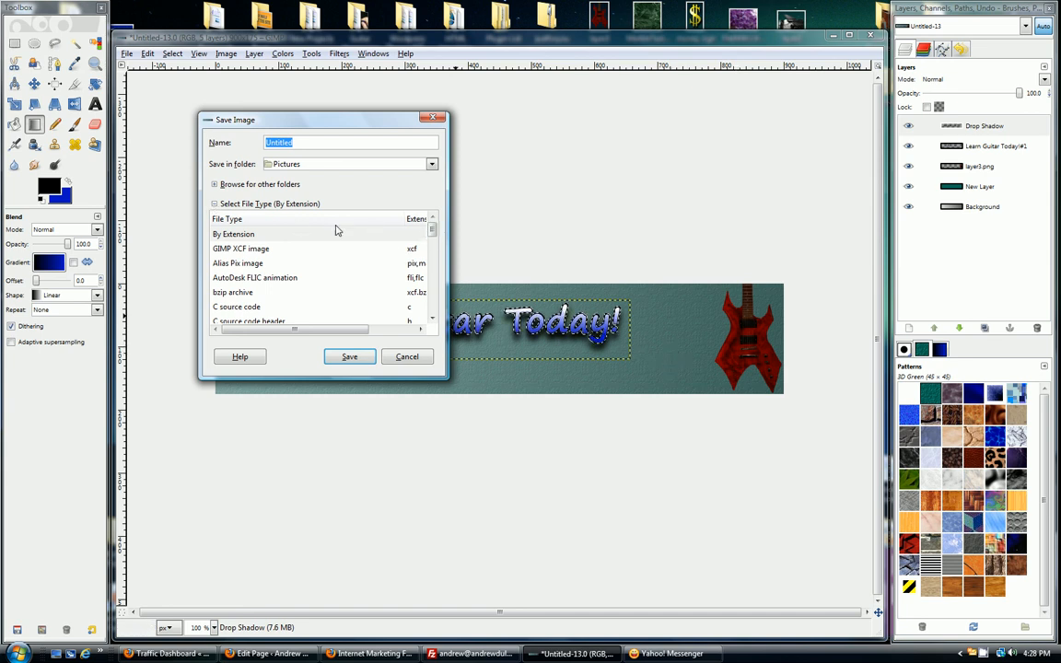
{"action": "left_click_drag", "start_coordinate": [433, 229], "coordinate": [433, 265]}
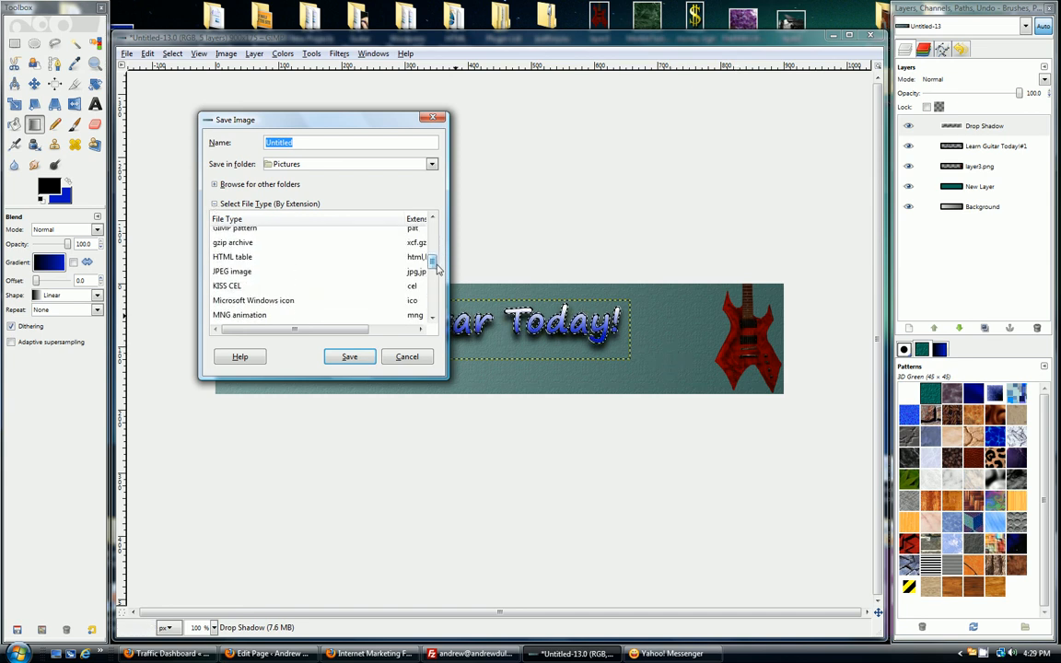
{"action": "left_click", "coordinate": [242, 273]}
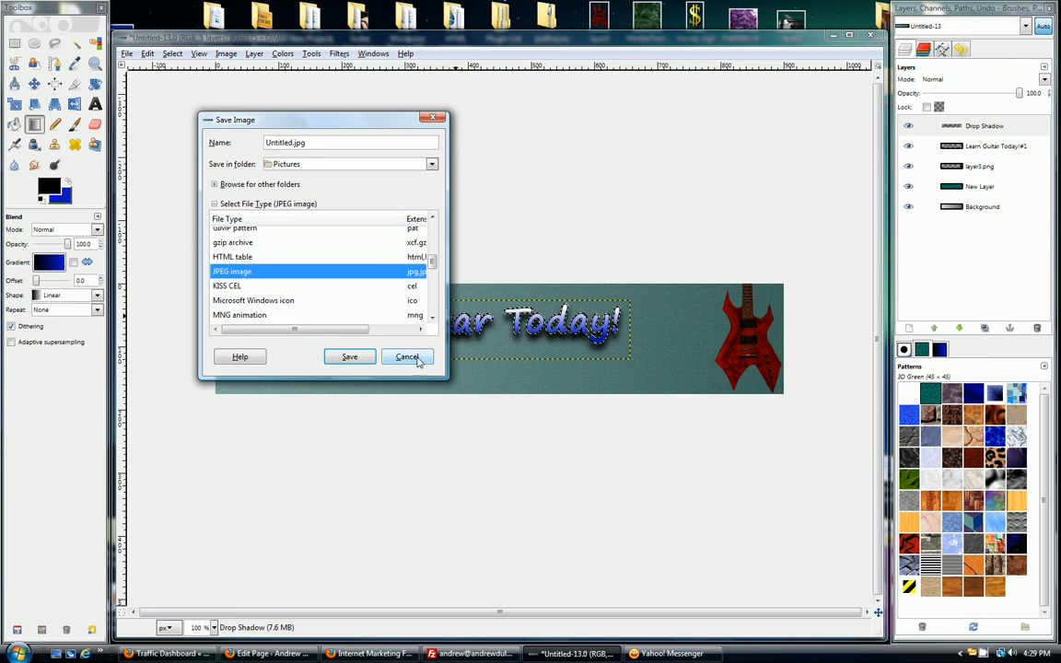
{"action": "left_click", "coordinate": [407, 357]}
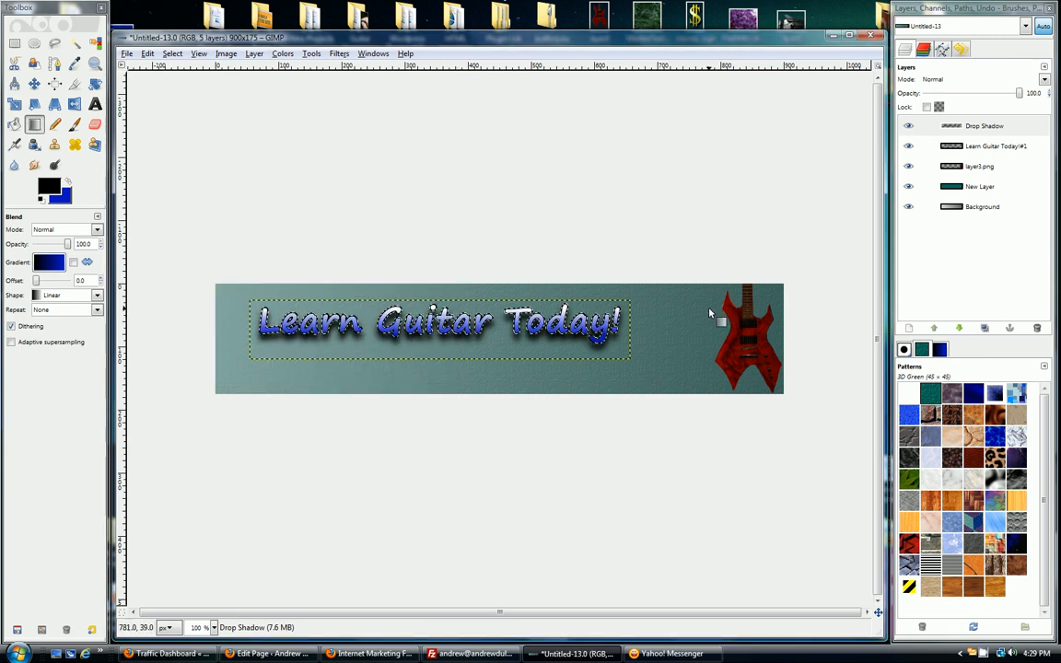